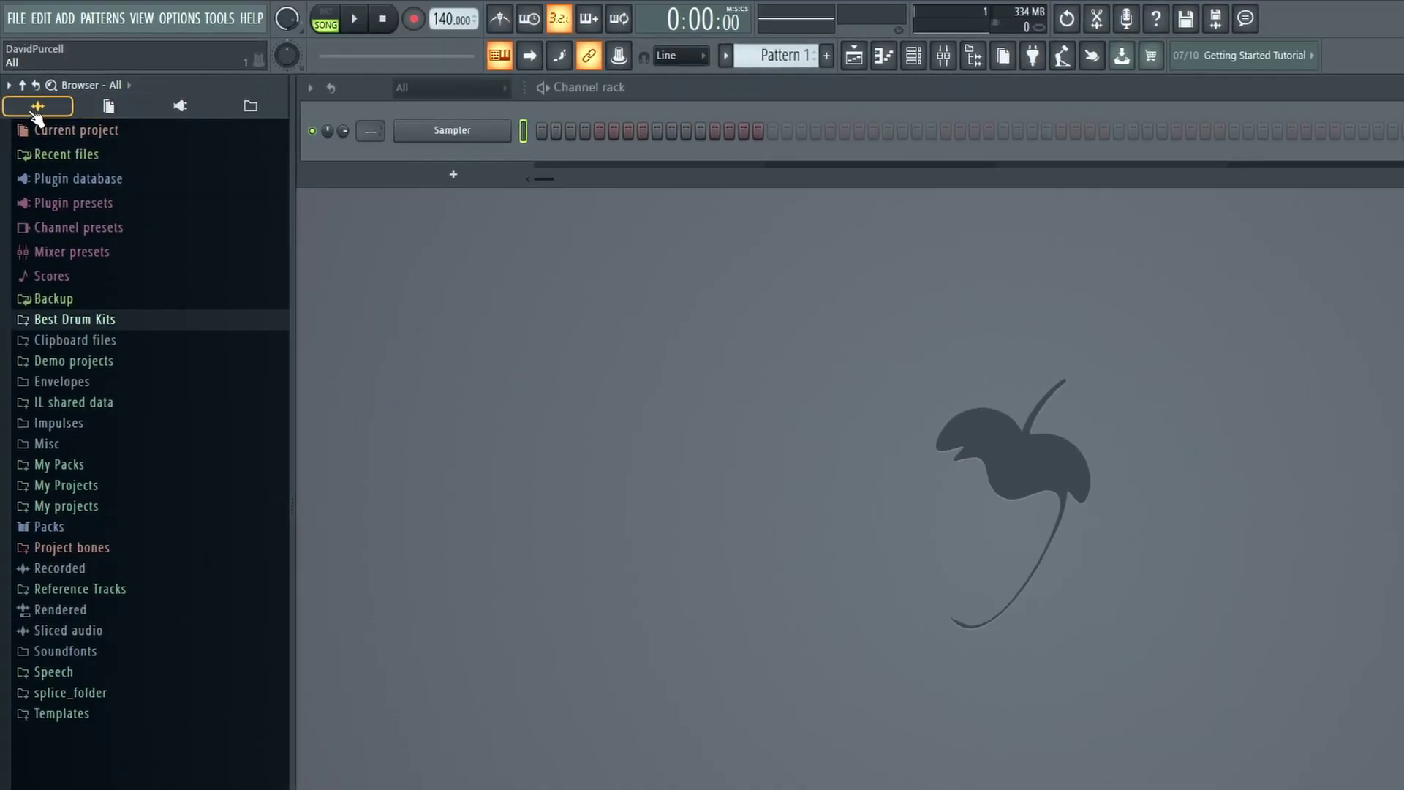
# Preview the Current project, Plugin database and folder snapshot views in the browser.
pyautogui.click(109, 107)
pyautogui.click(183, 106)
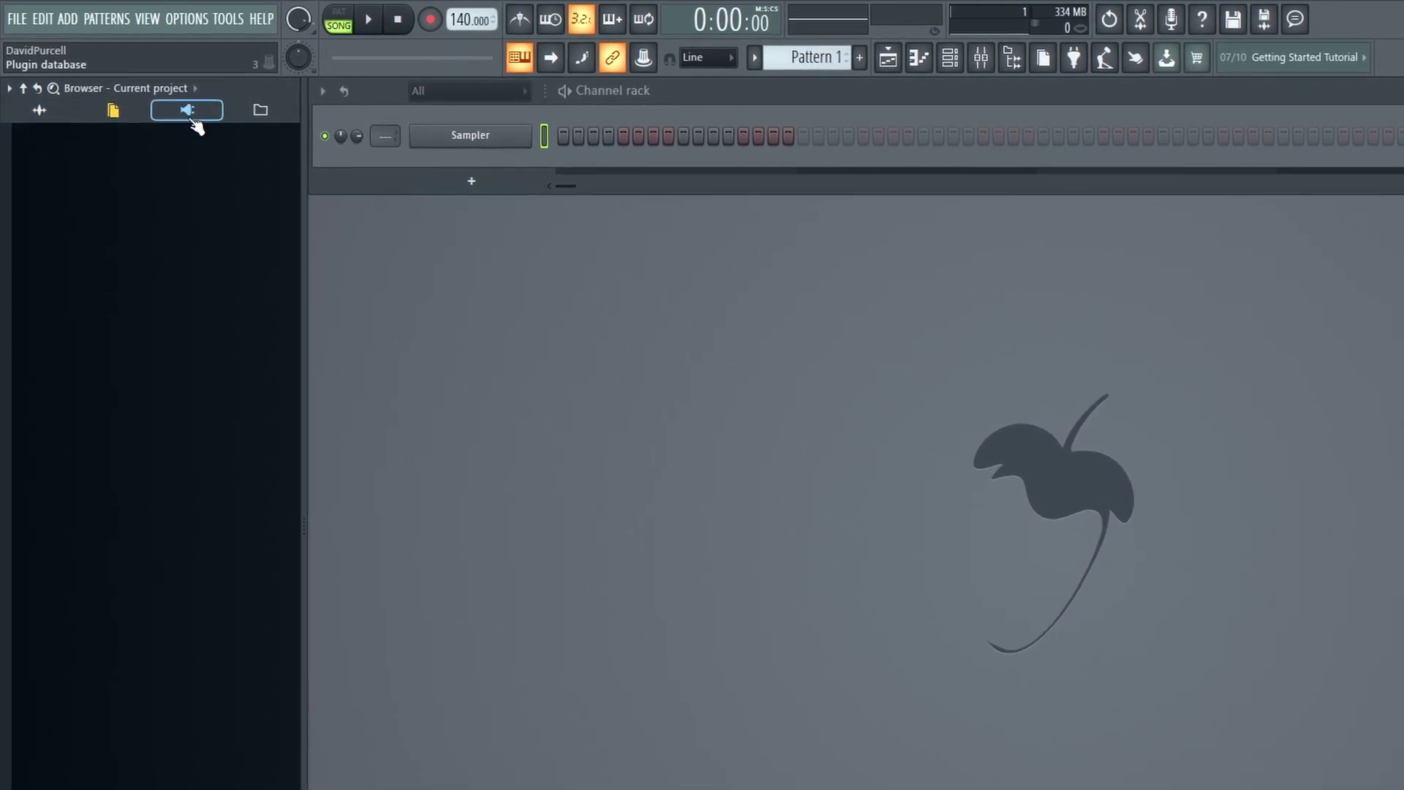
pyautogui.click(274, 115)
pyautogui.scroll(-4, 161, 512)
pyautogui.scroll(4, 163, 580)
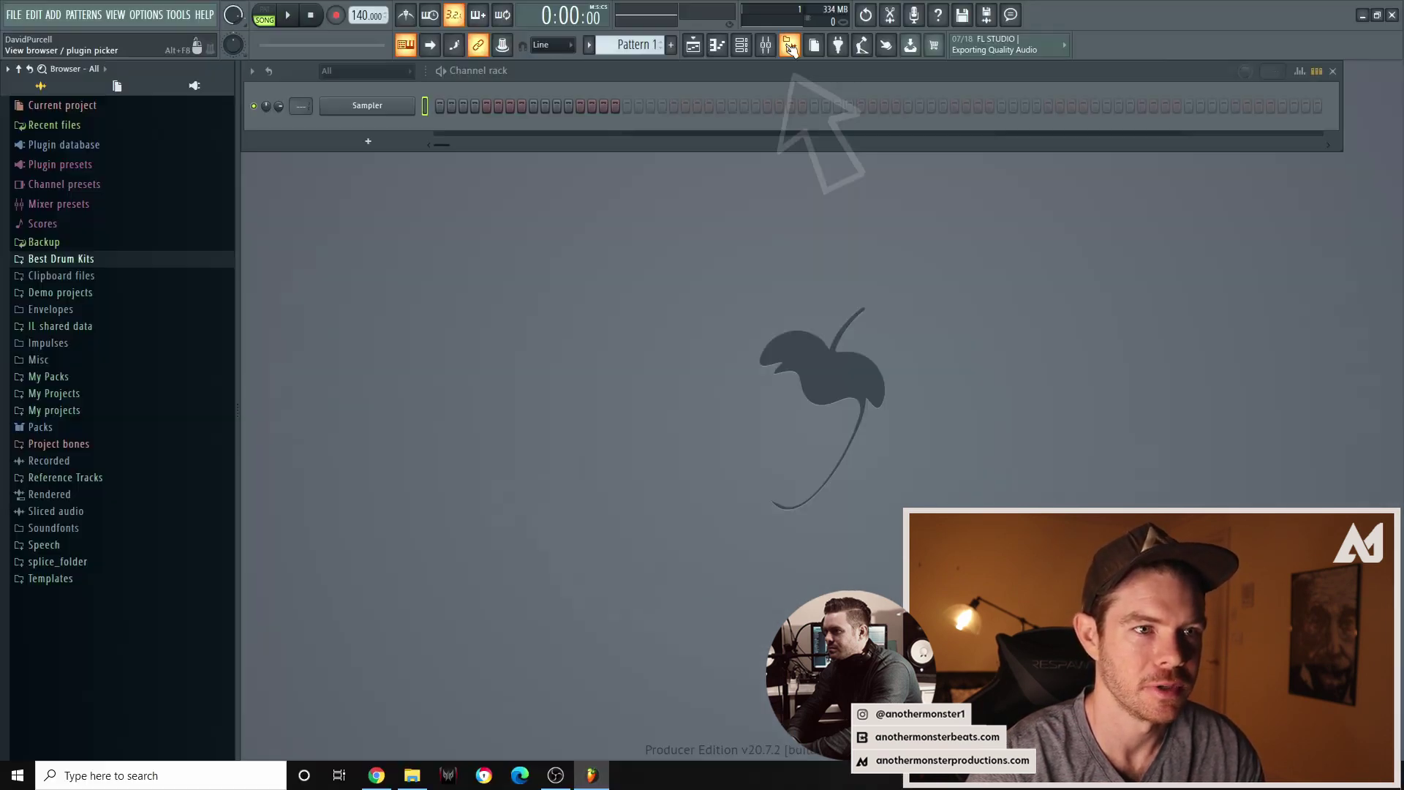
# Hide and reshow the browser panel, then browse the Current project and Plugin database views.
pyautogui.click(697, 139)
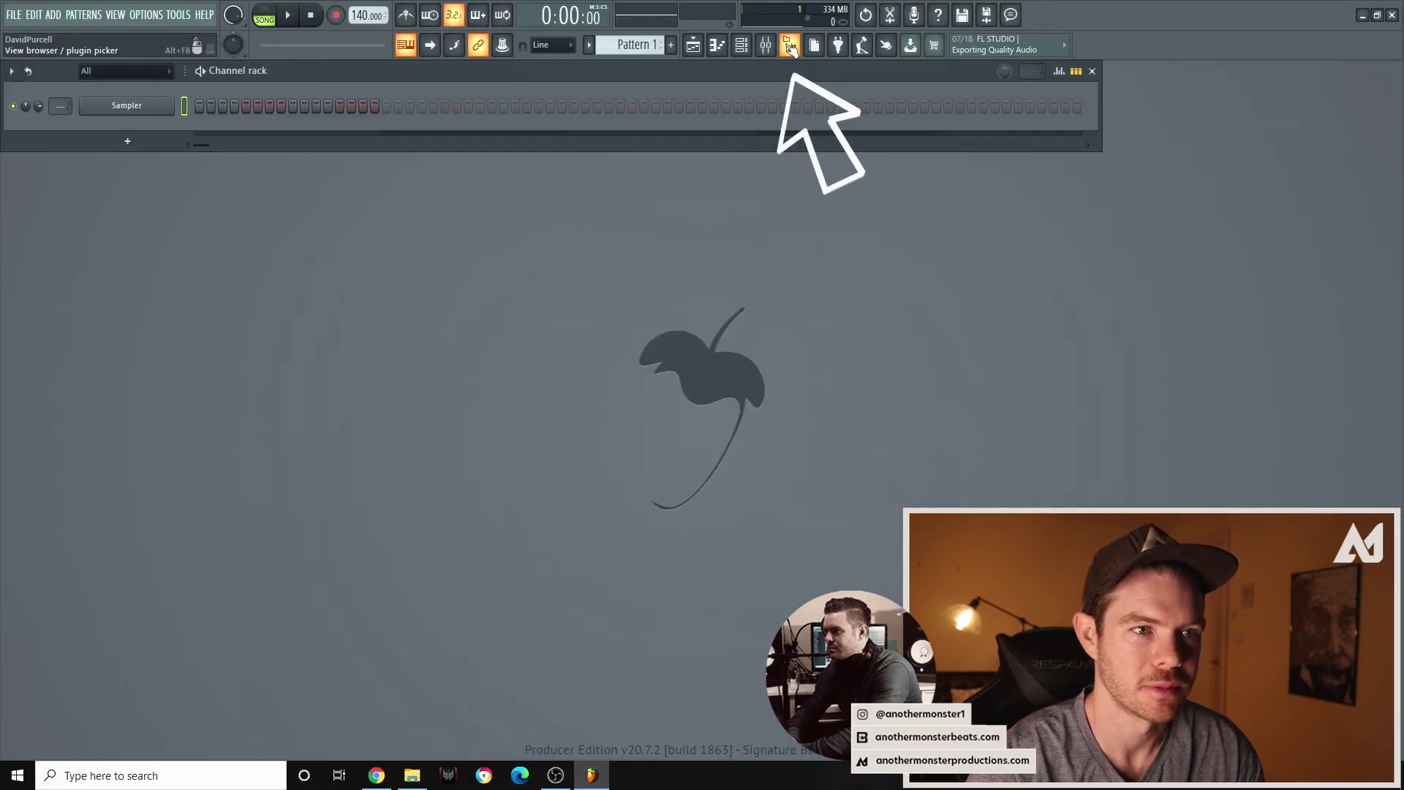
pyautogui.click(697, 139)
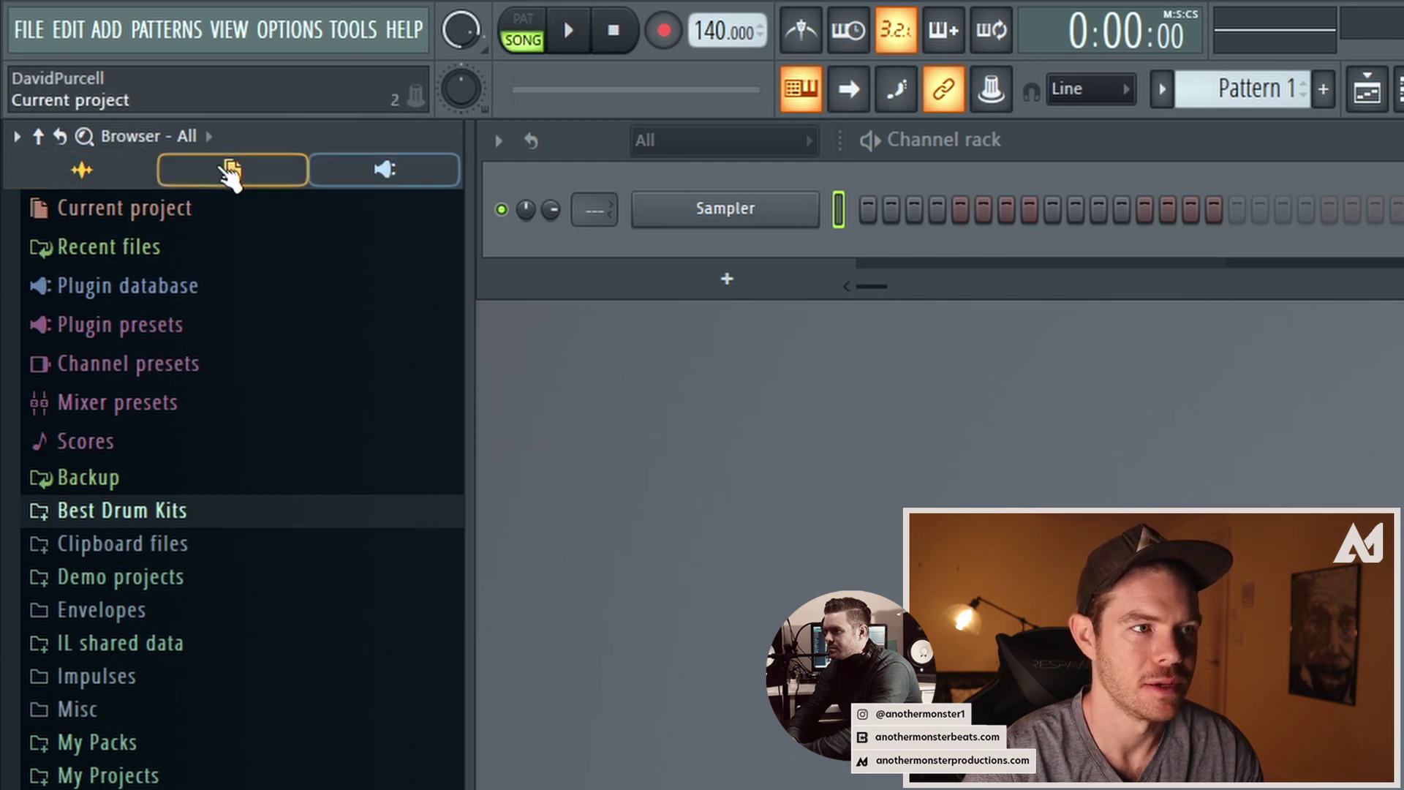
pyautogui.click(199, 137)
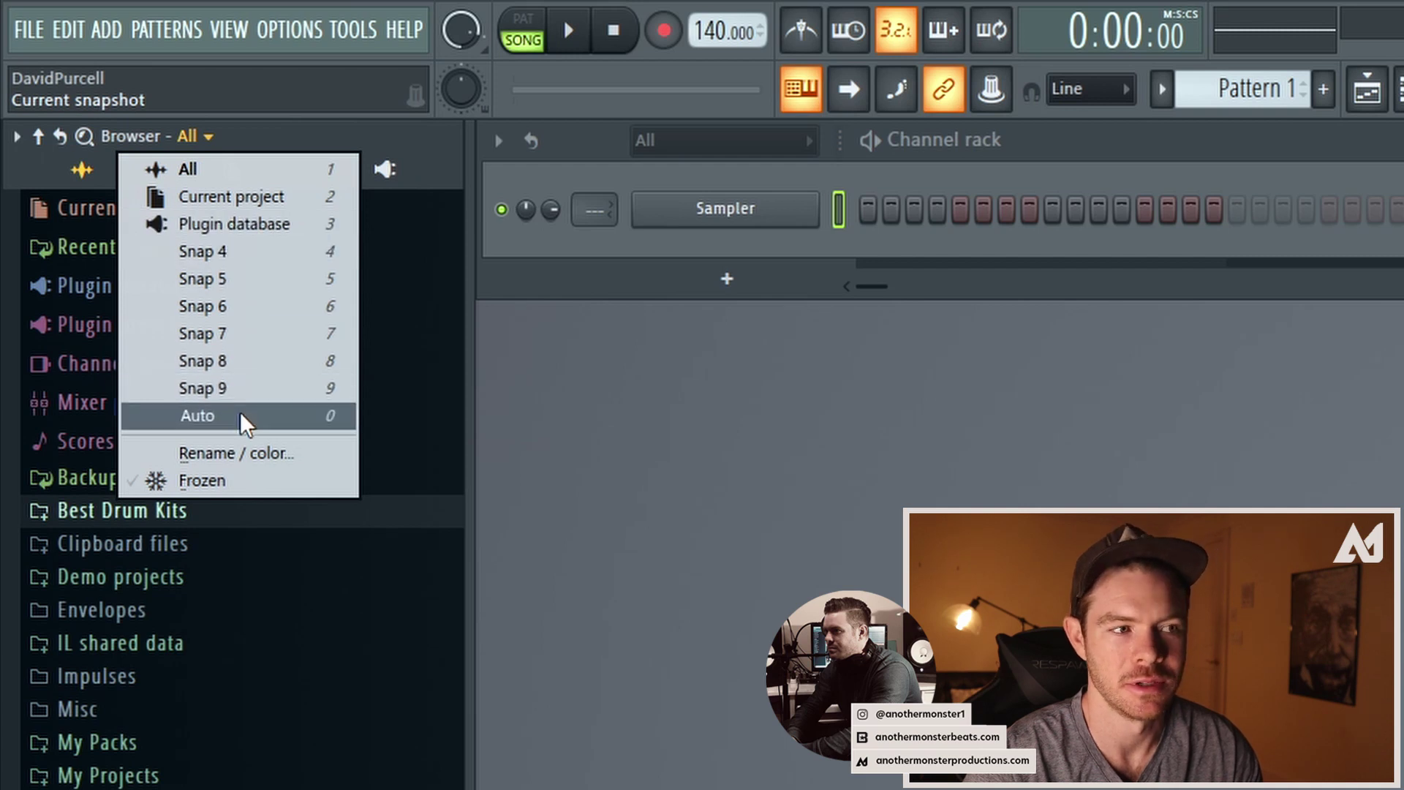
pyautogui.click(245, 169)
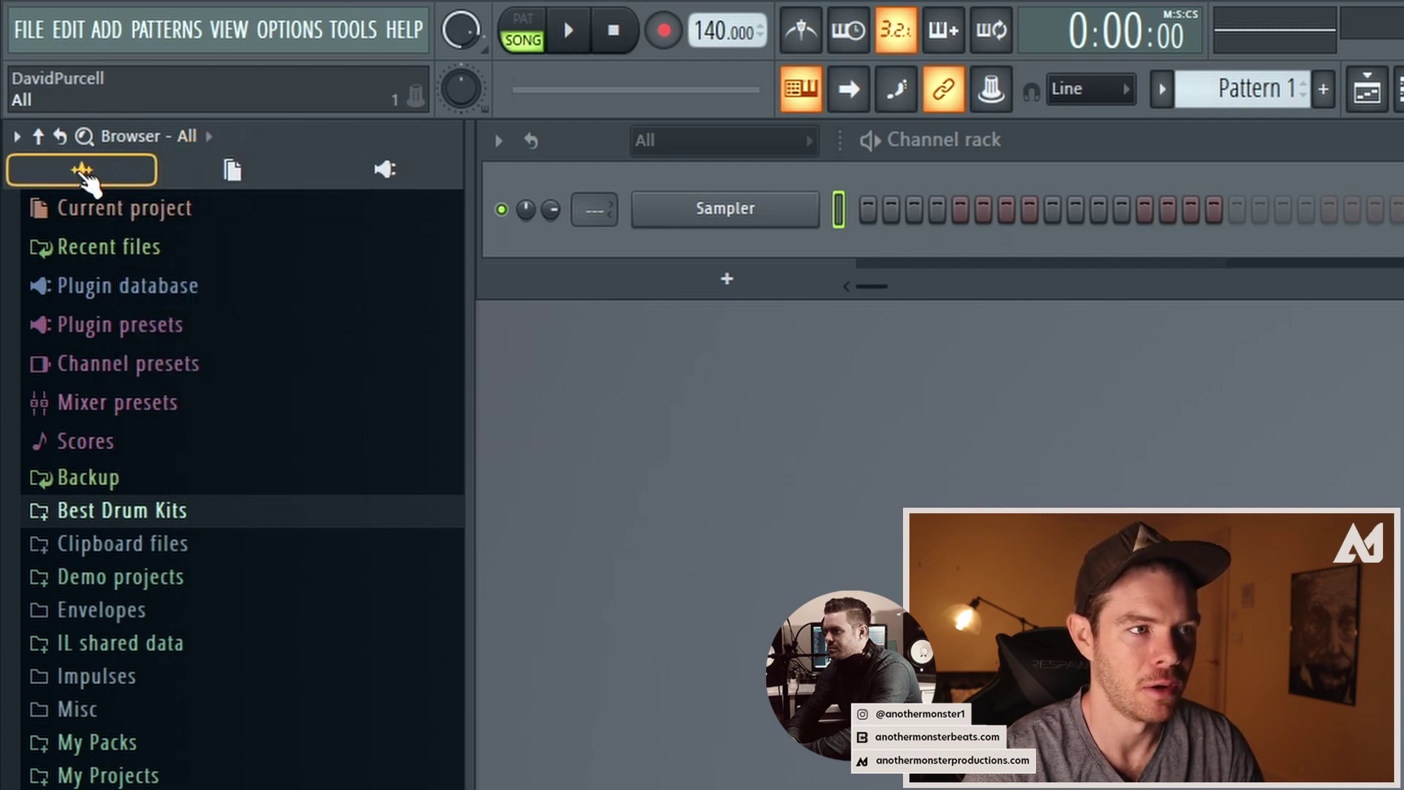
pyautogui.click(223, 171)
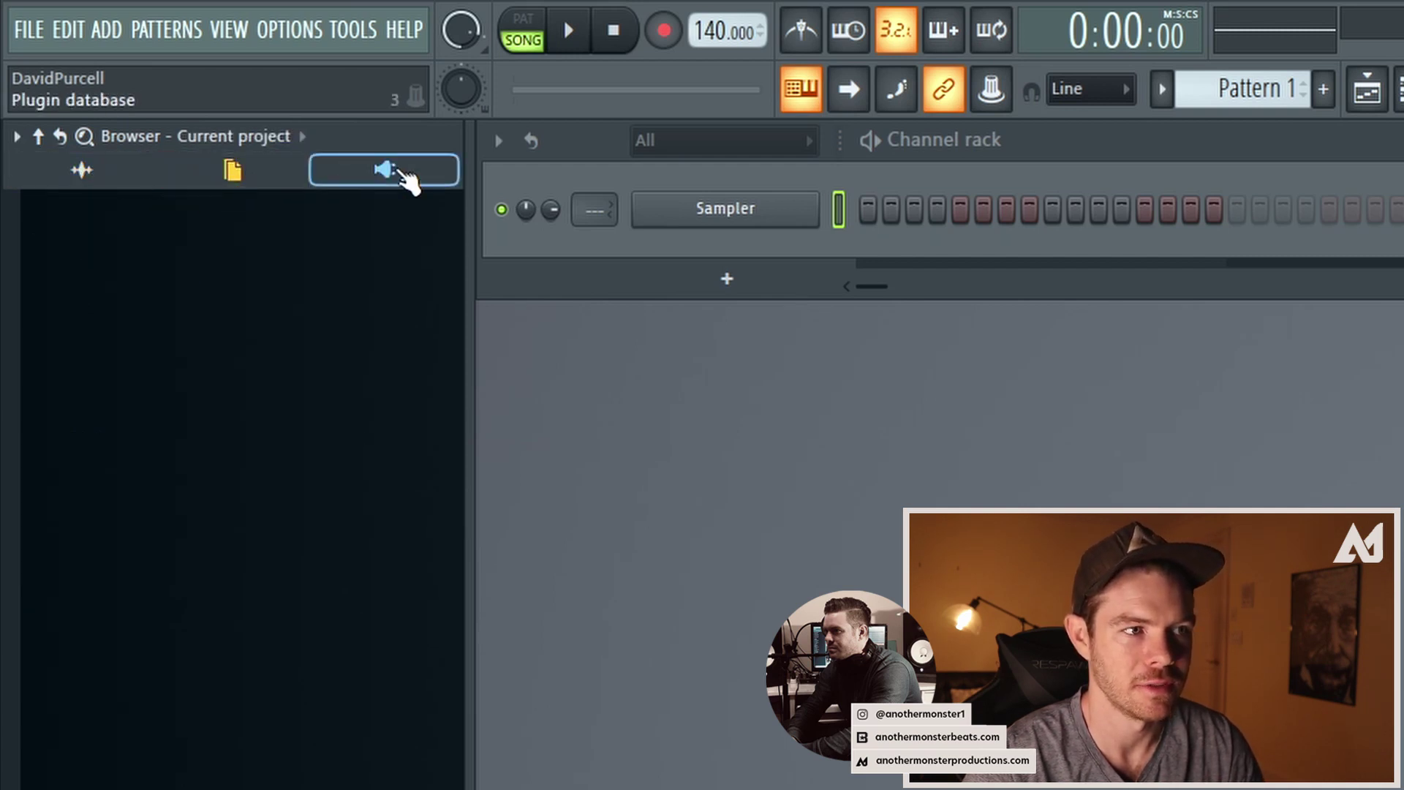
pyautogui.click(386, 169)
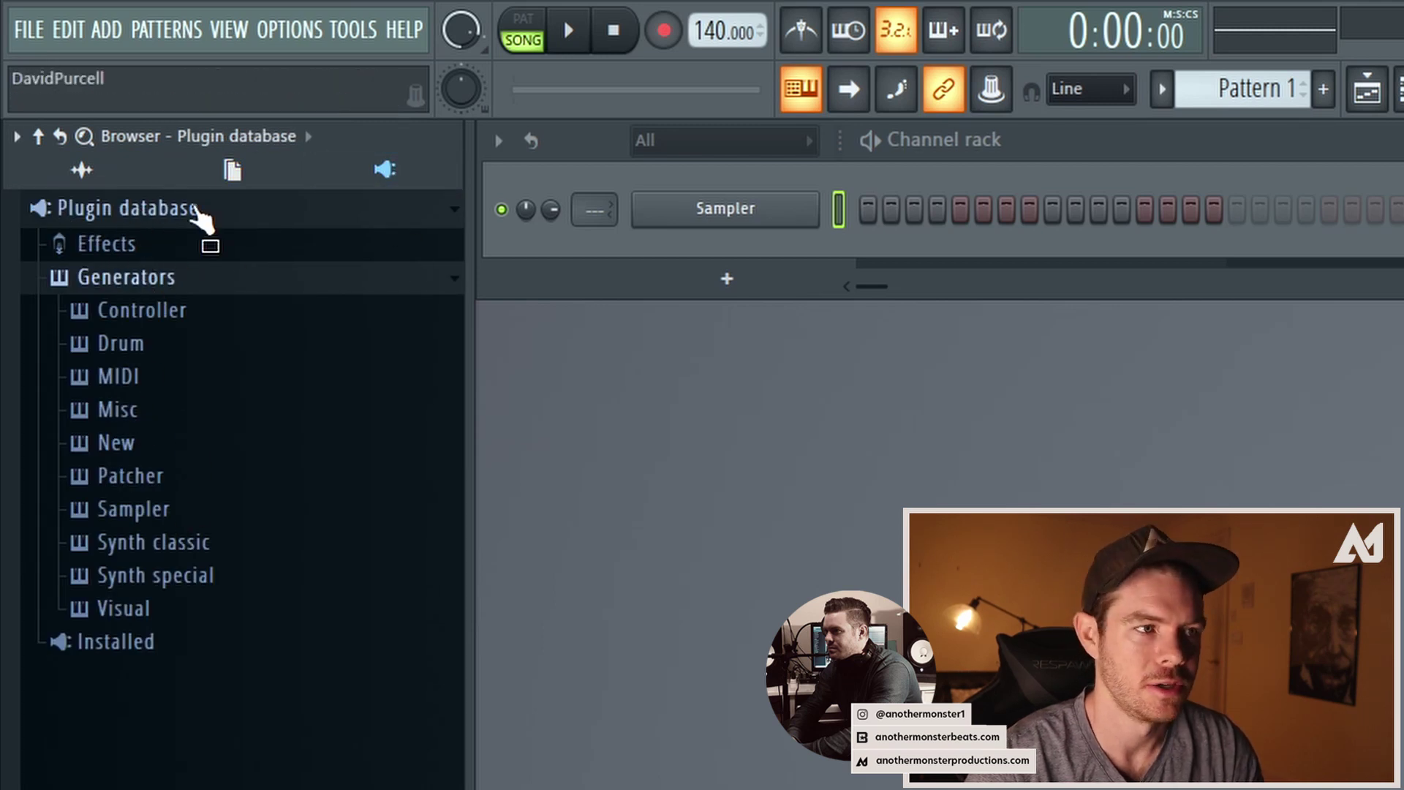
# Return the browser to All, then switch it to the Snap 4 snapshot.
pyautogui.click(80, 177)
pyautogui.click(195, 137)
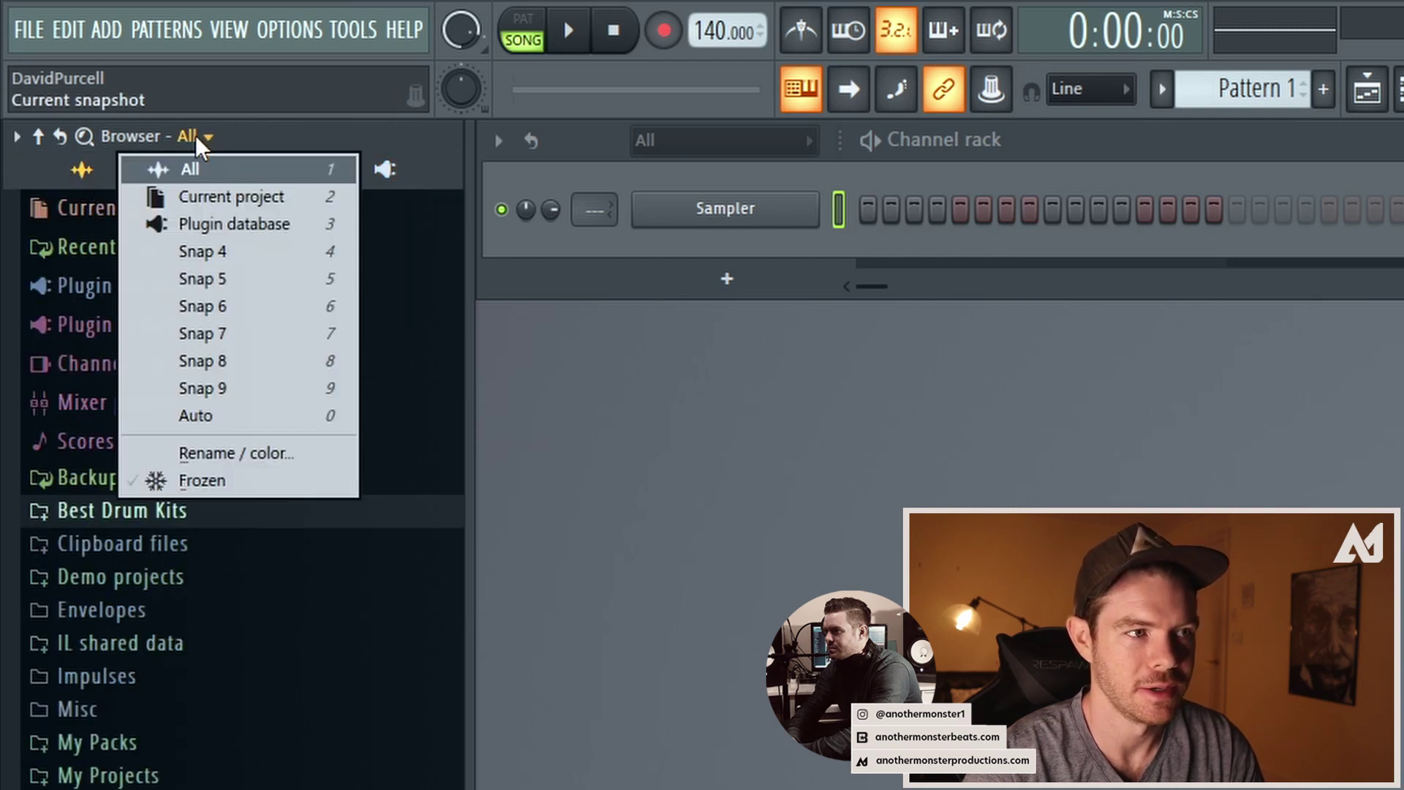
pyautogui.click(192, 250)
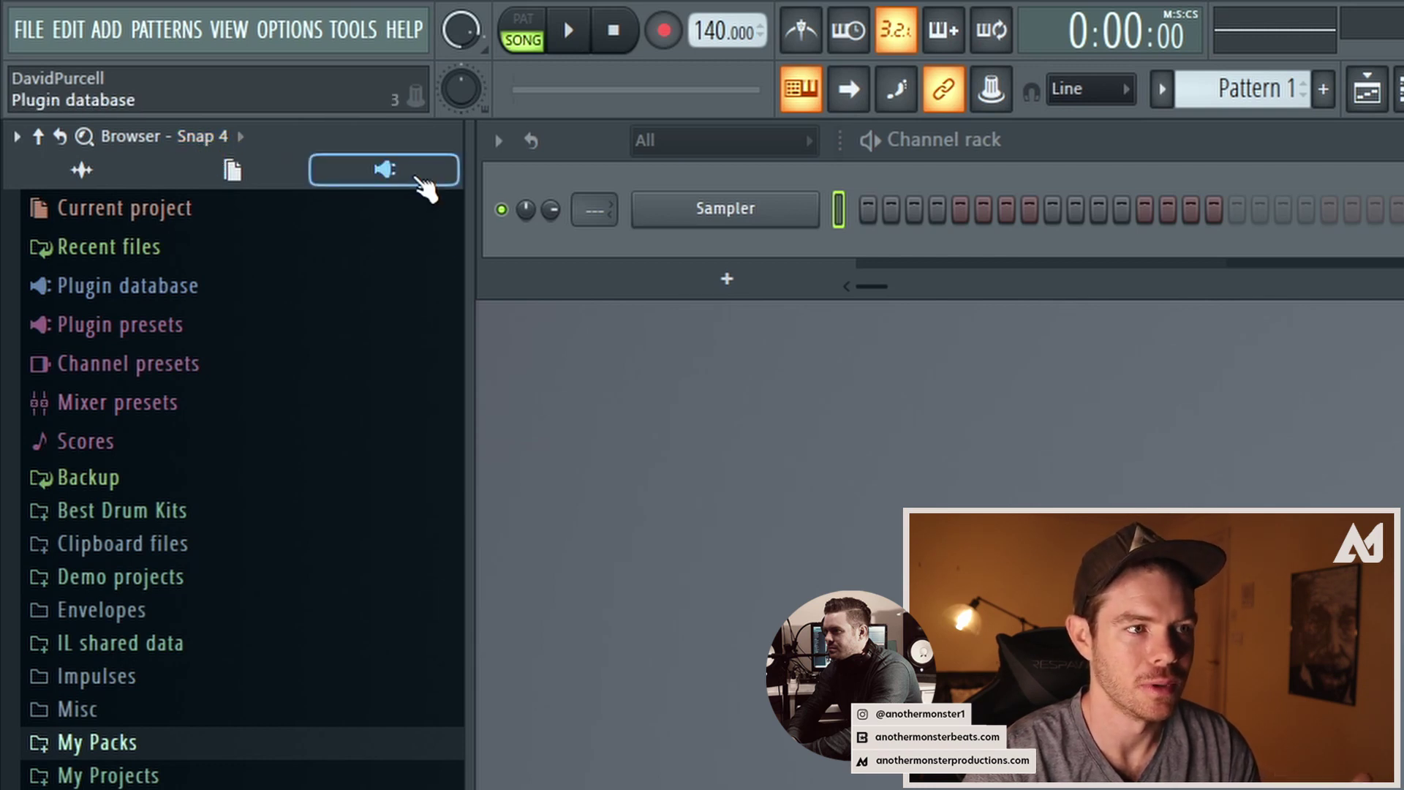
# Rename browser snapshot 4 to 'AMP' and give it a folder icon.
pyautogui.click(221, 139)
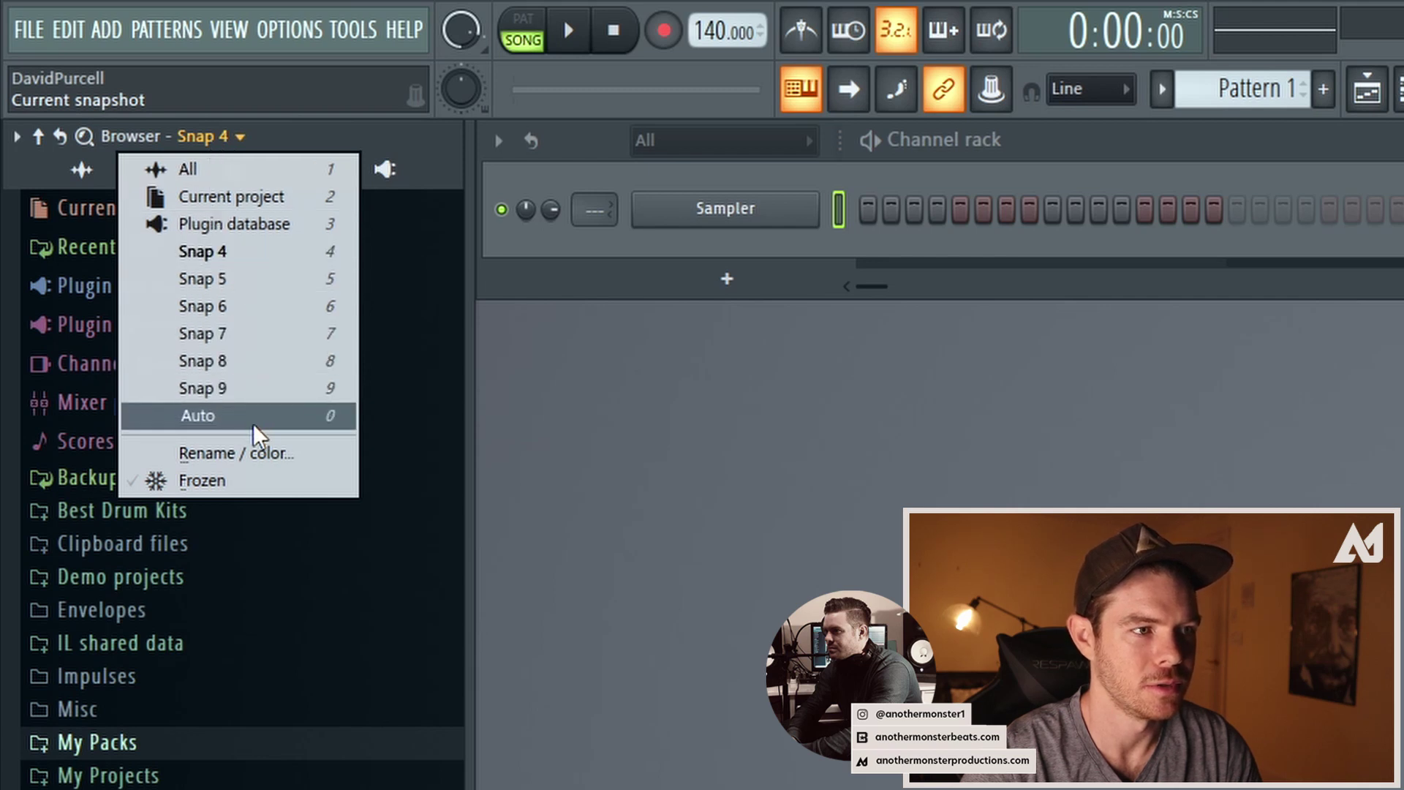
pyautogui.click(235, 454)
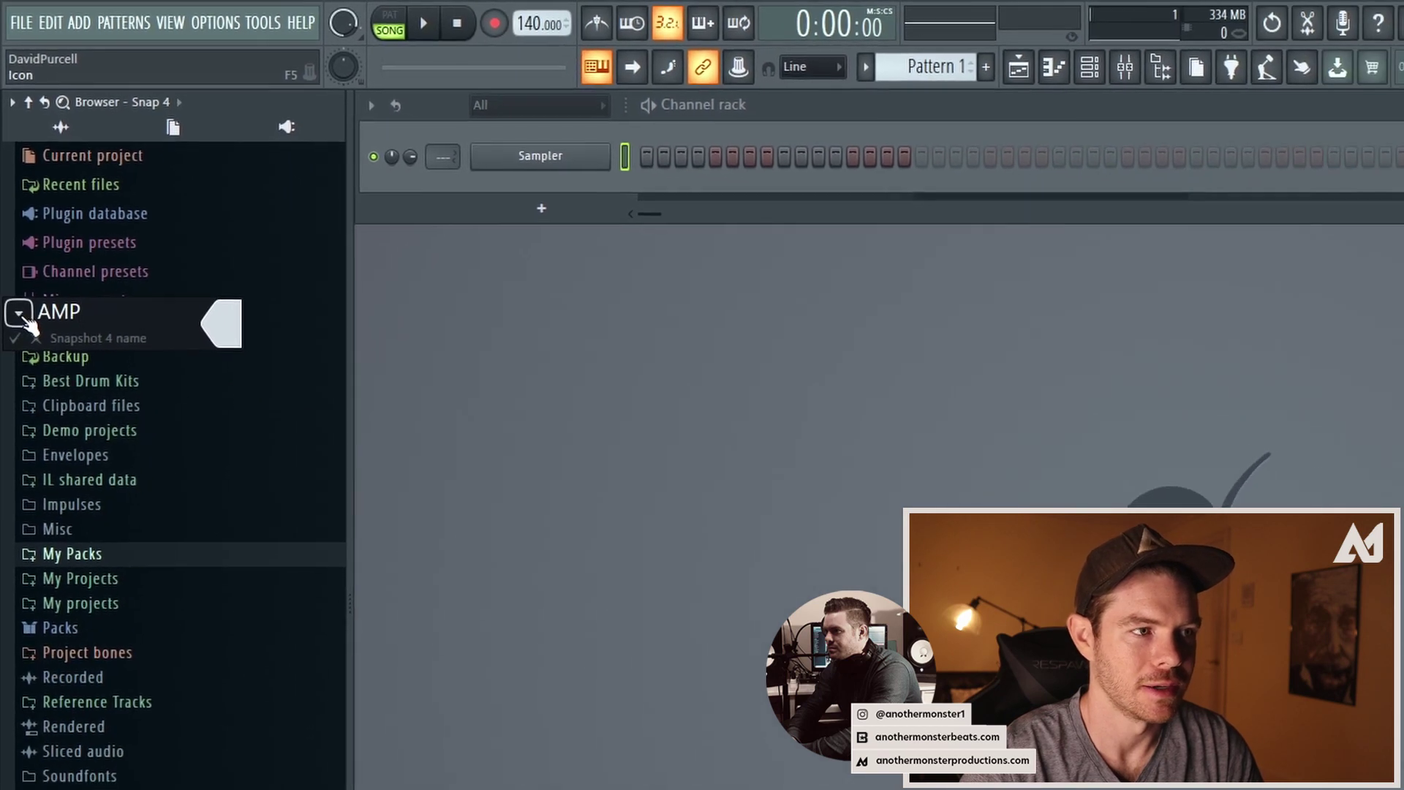
pyautogui.click(18, 313)
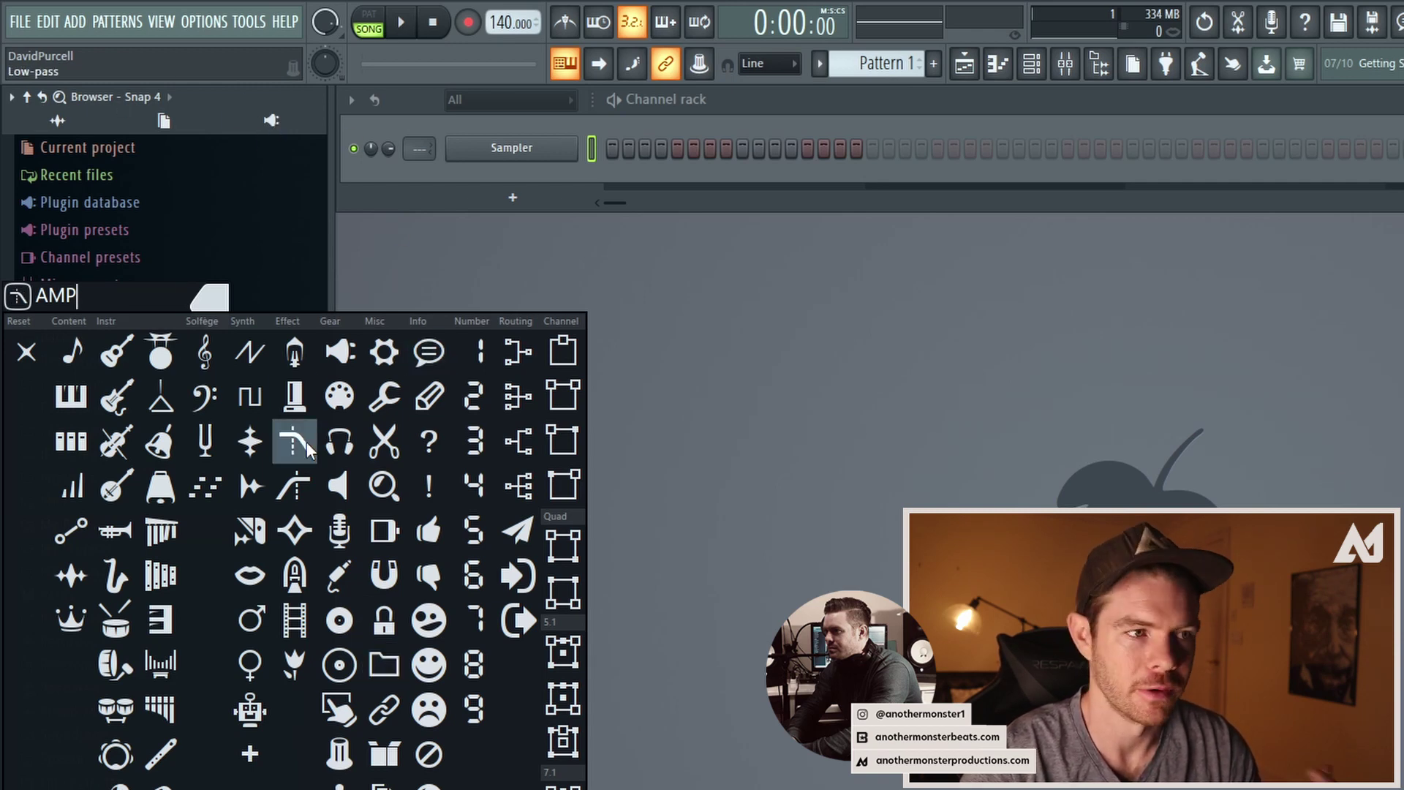
pyautogui.click(384, 667)
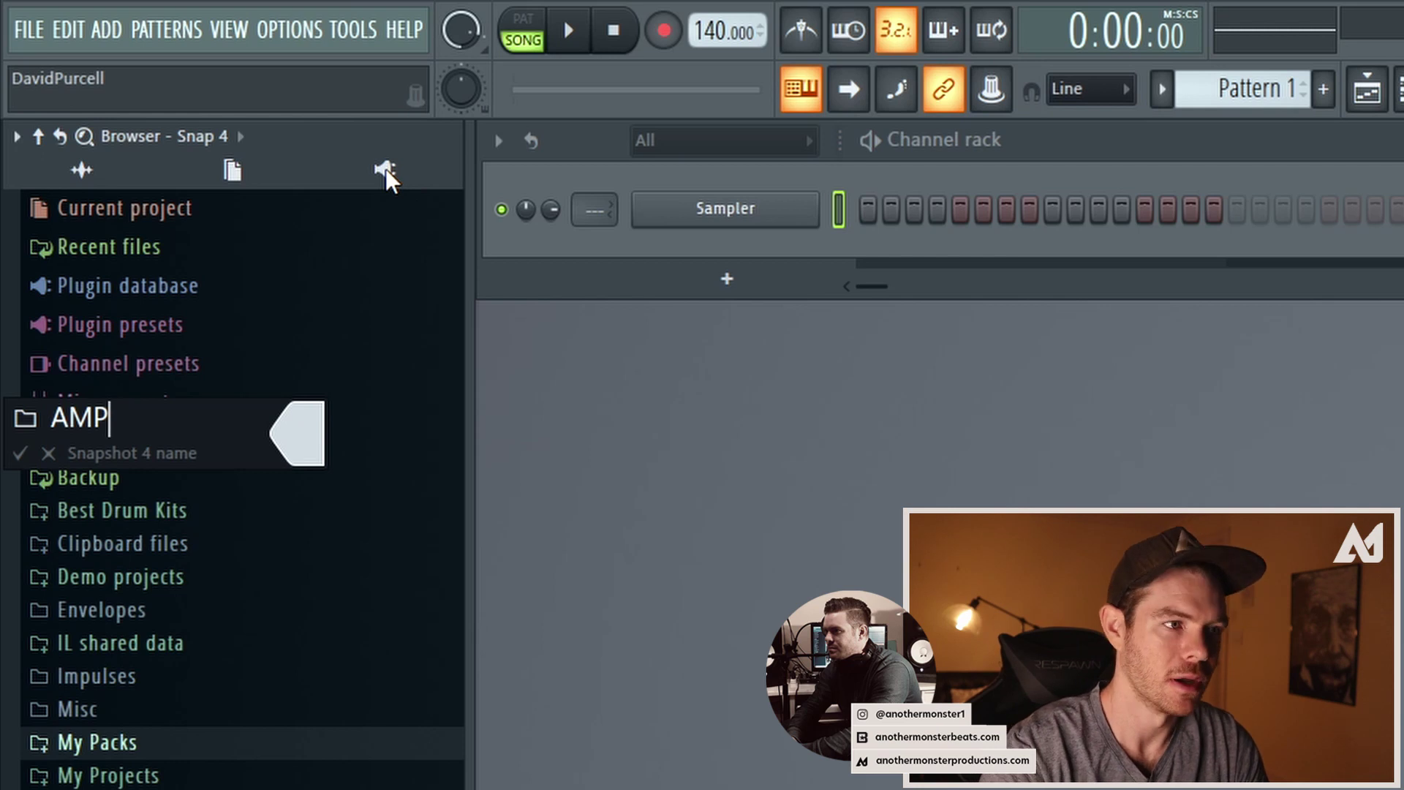
pyautogui.press('Return')
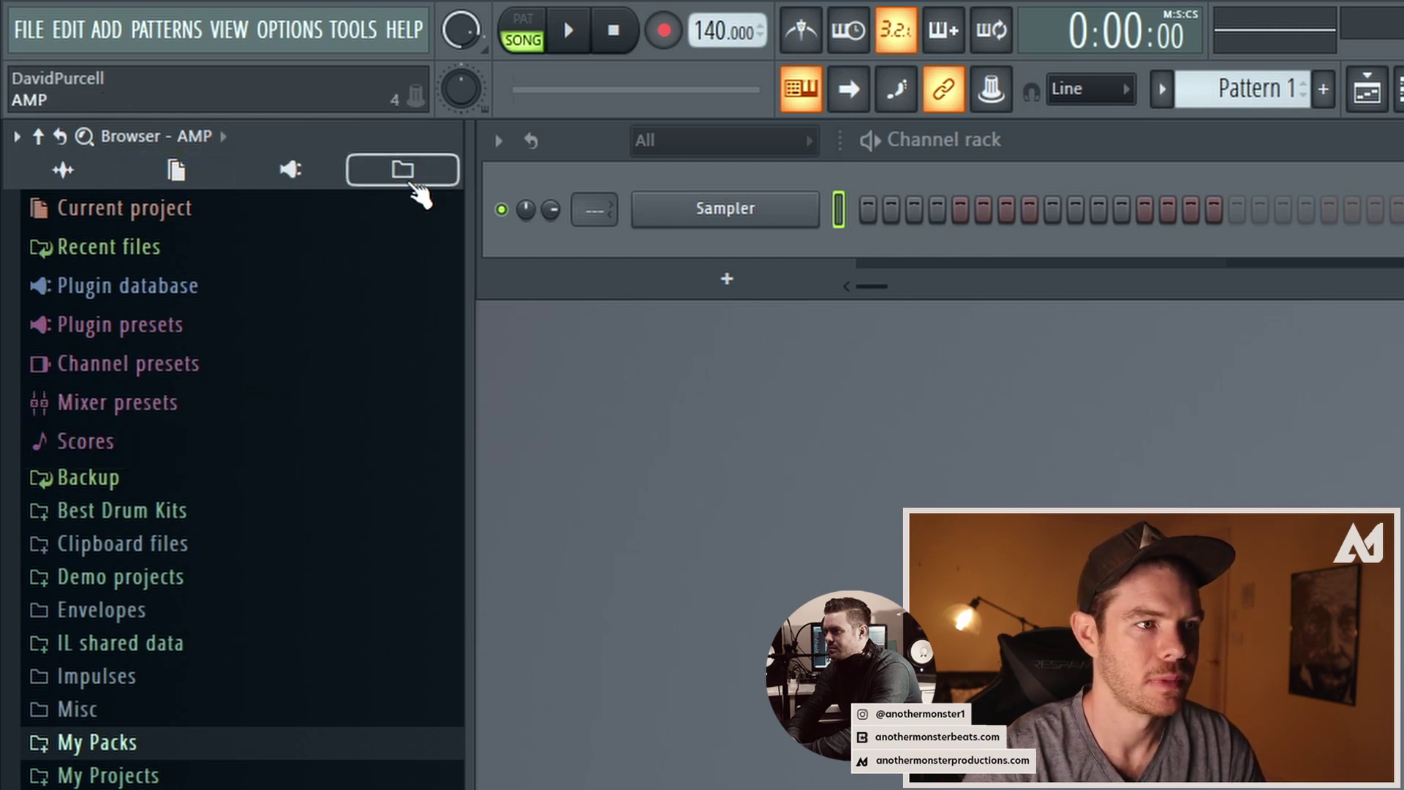
# Switch from All to the AMP snapshot and expand the My Packs folder.
pyautogui.click(63, 169)
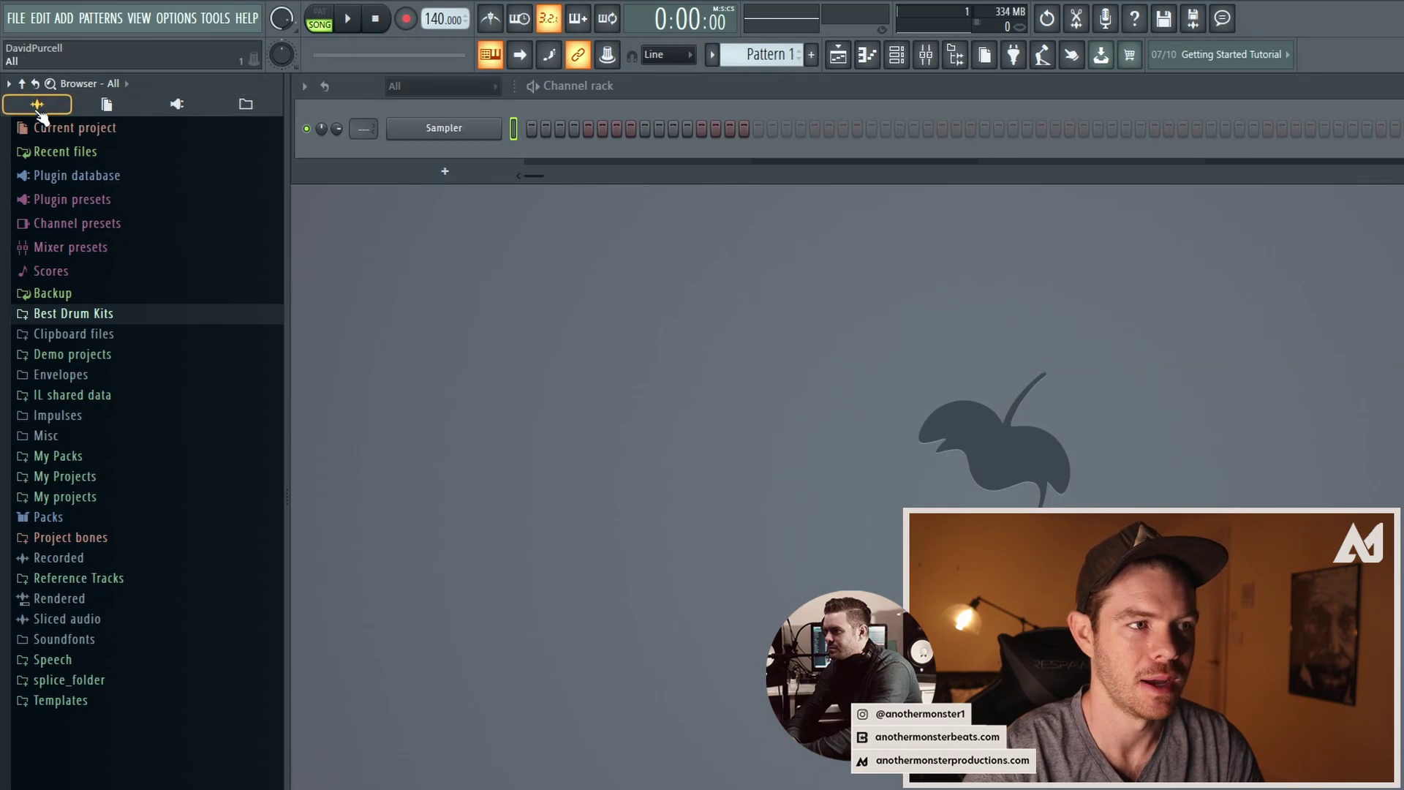
pyautogui.click(235, 105)
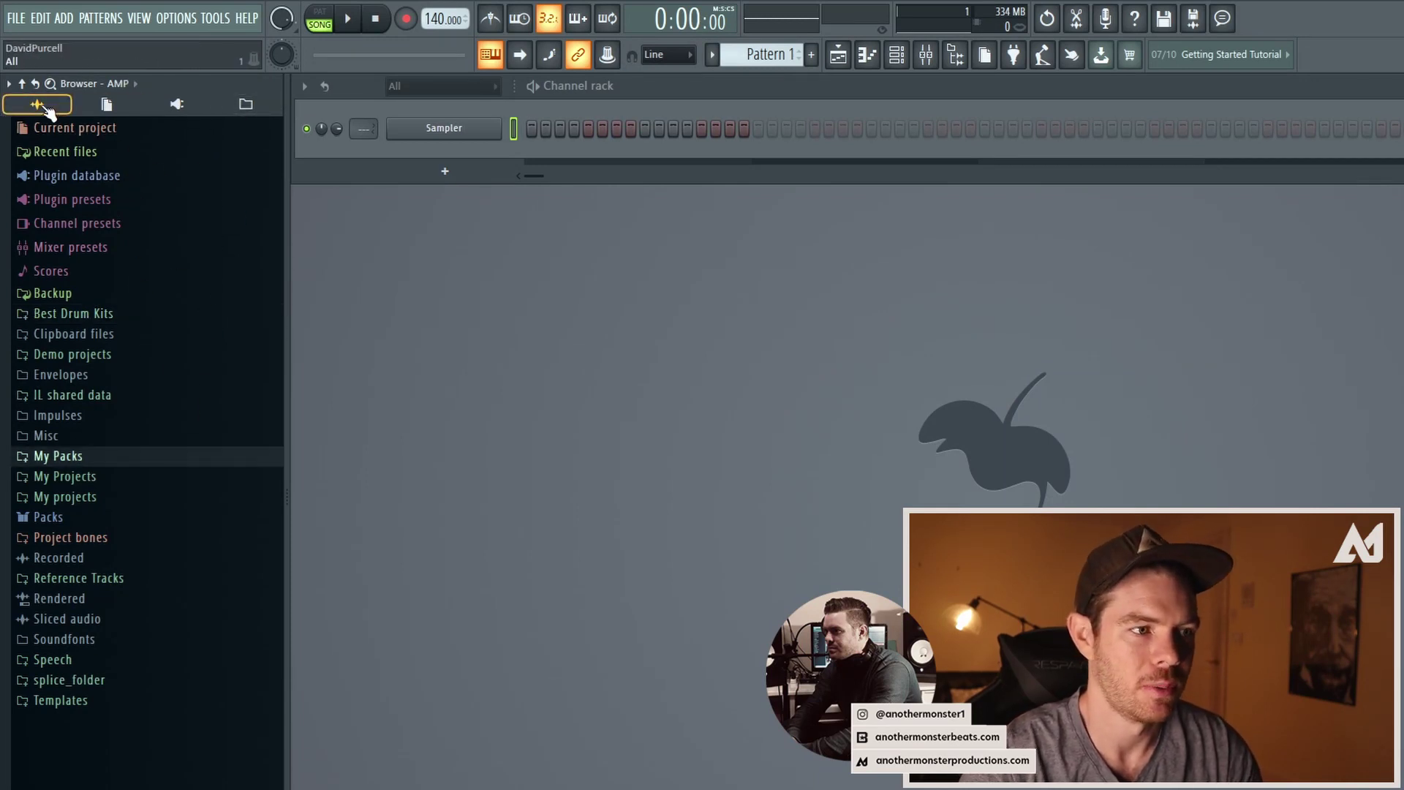
pyautogui.click(67, 457)
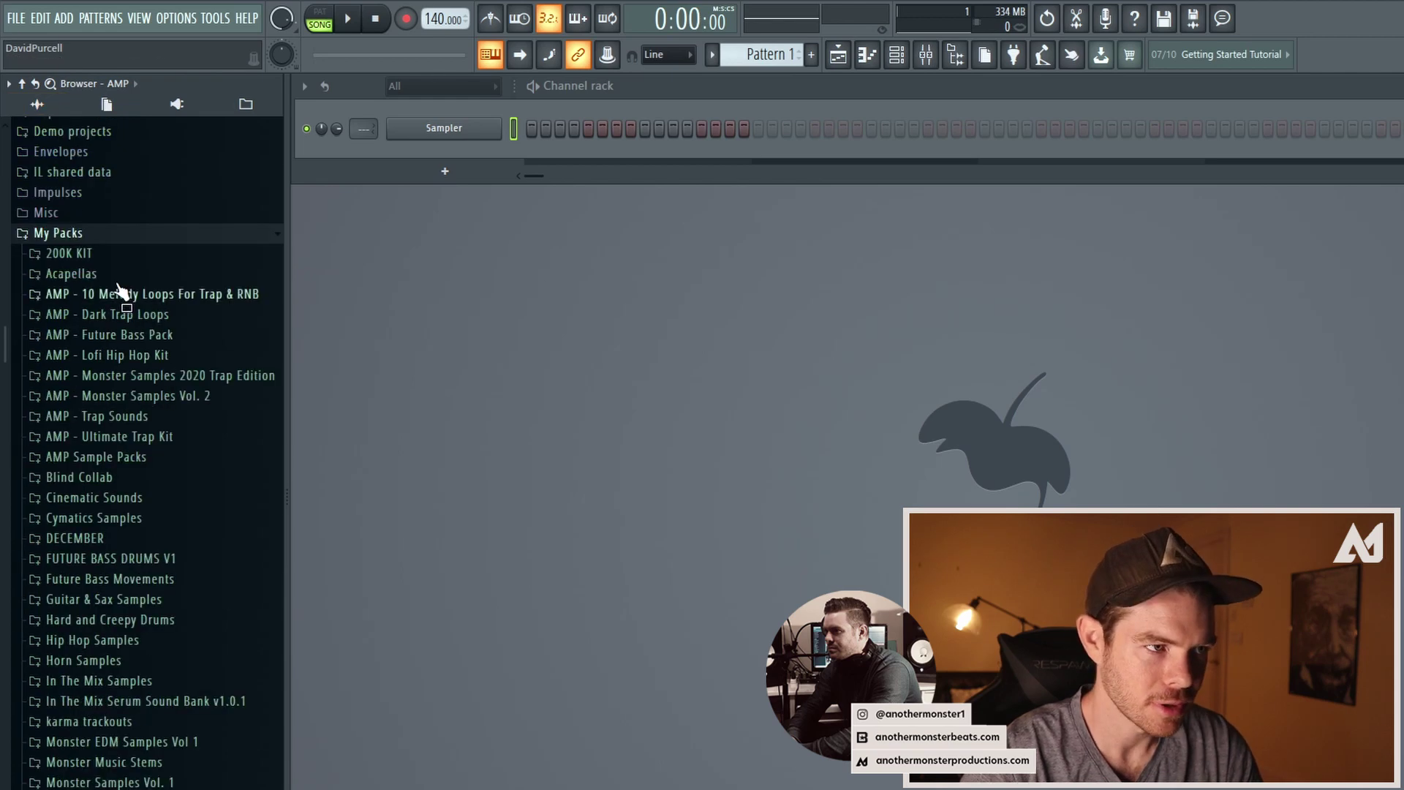
pyautogui.scroll(-8, 99, 486)
pyautogui.scroll(-3, 103, 491)
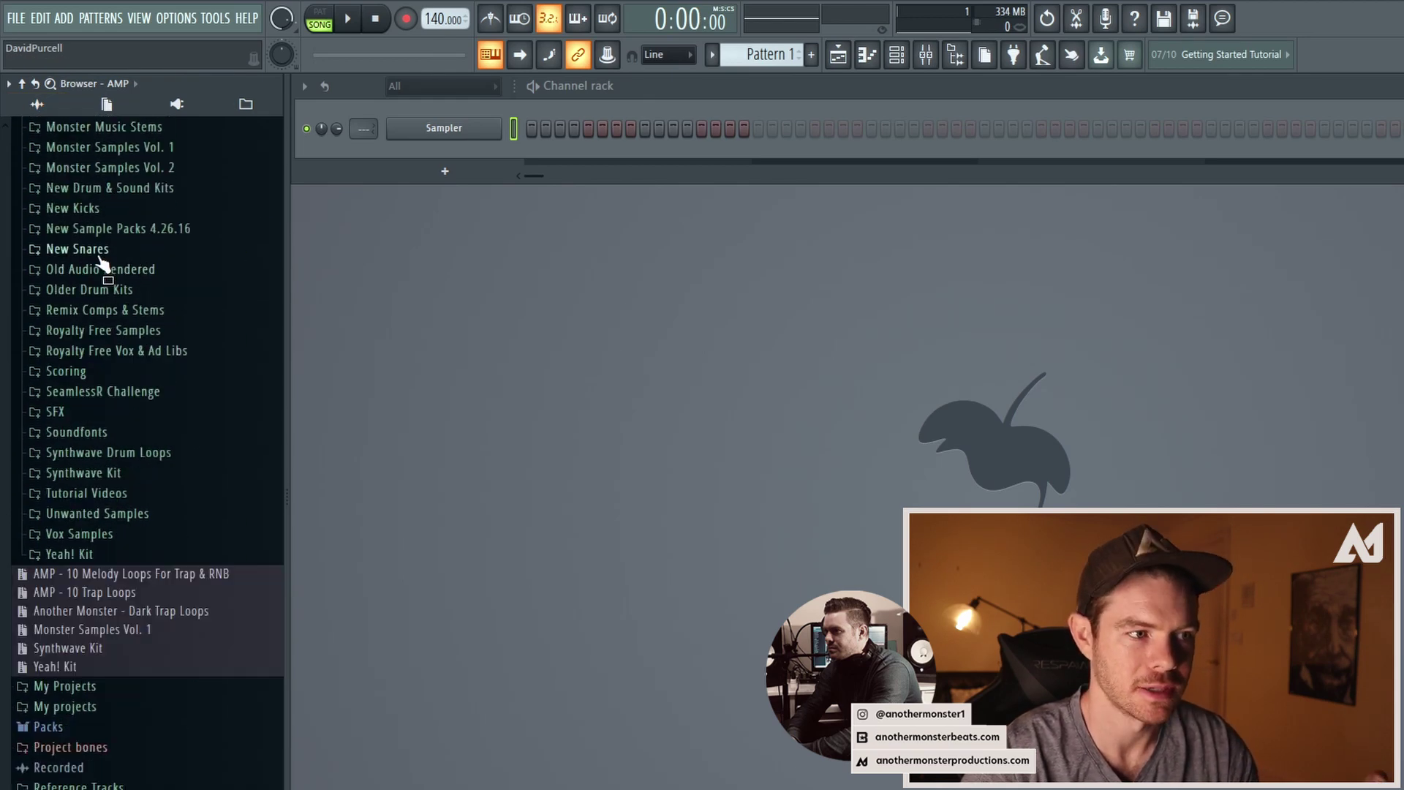
pyautogui.scroll(7, 100, 292)
# Scroll through the My Packs sample-pack subfolders and bring up the browser view options.
pyautogui.scroll(7, 111, 313)
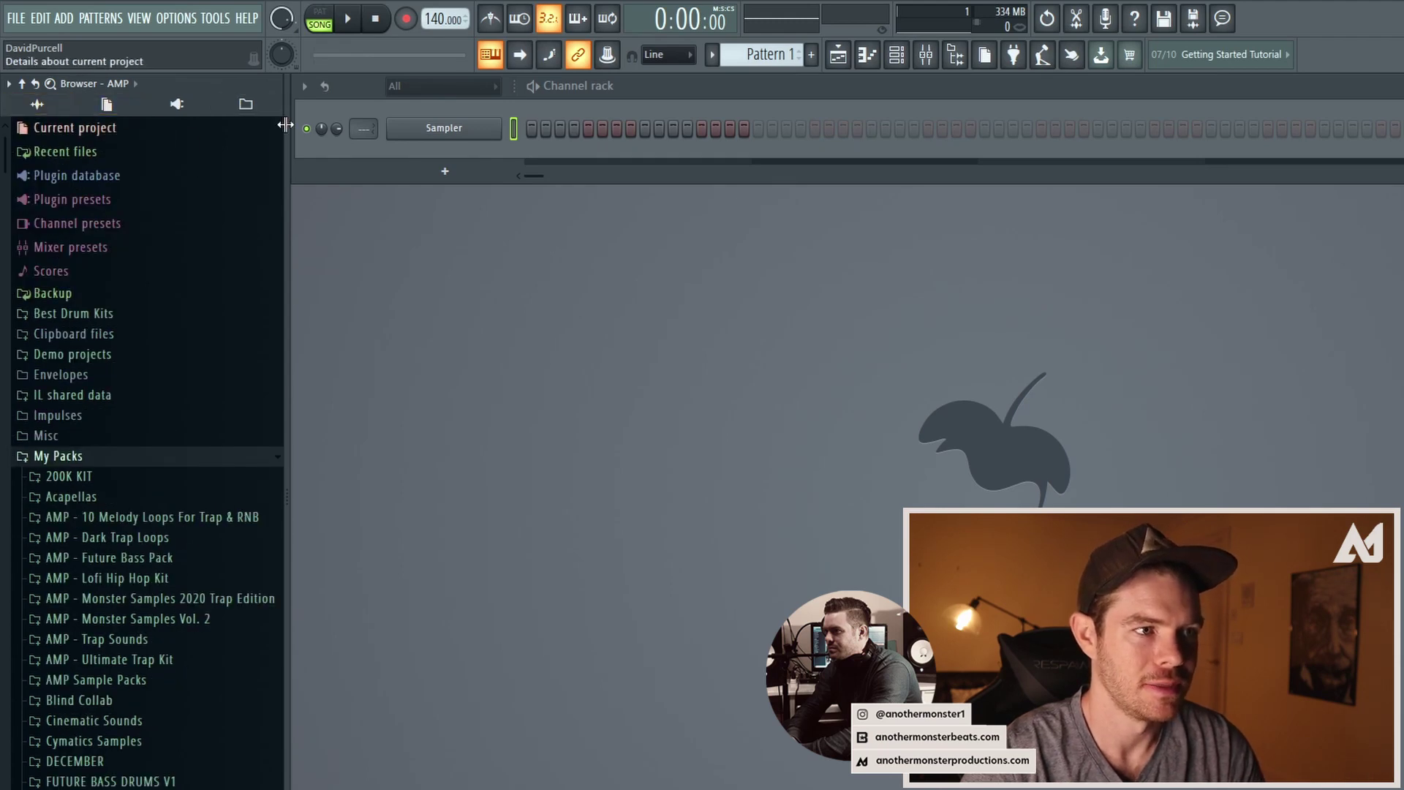
pyautogui.scroll(-7, 102, 519)
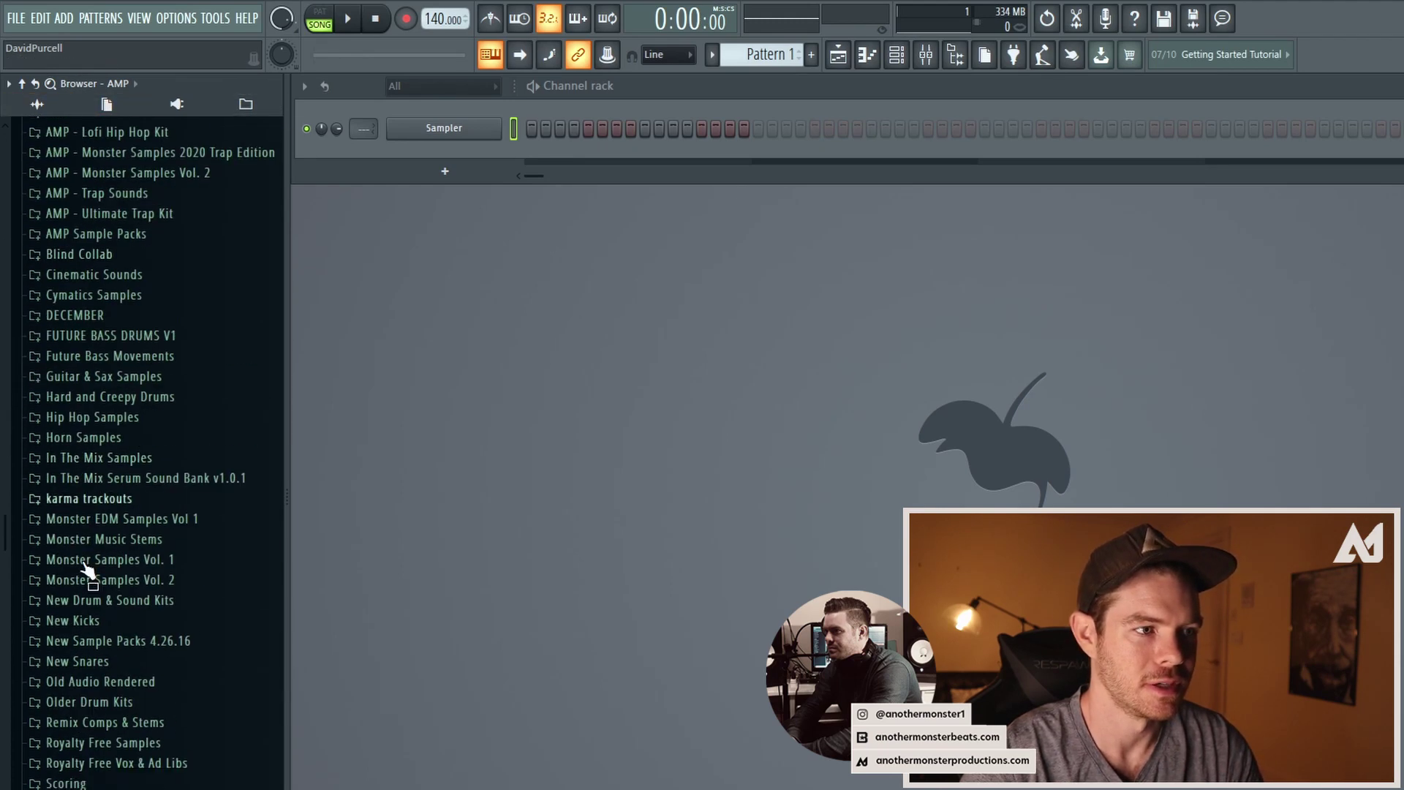
pyautogui.scroll(2, 85, 566)
pyautogui.scroll(-6, 115, 662)
pyautogui.scroll(9, 121, 629)
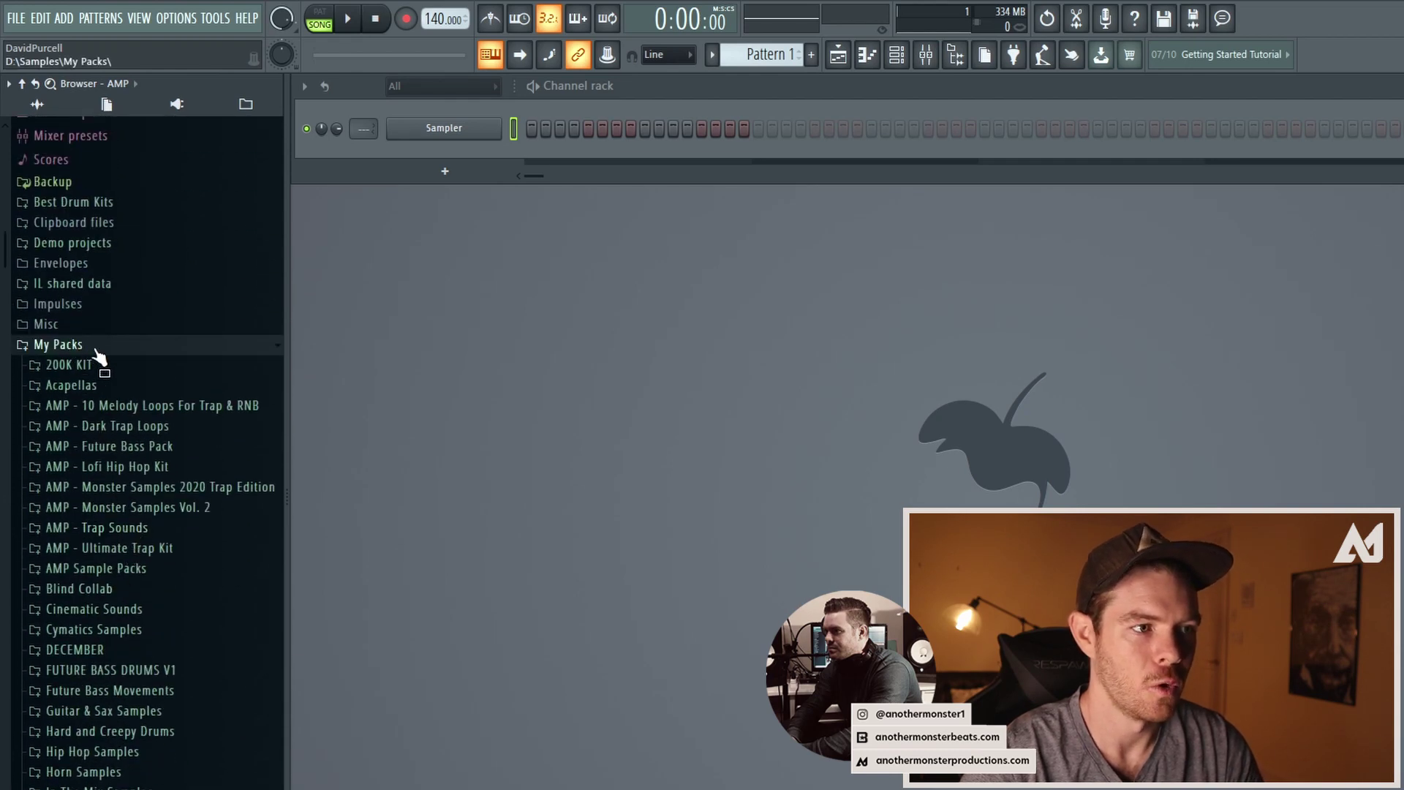
pyautogui.scroll(-12, 69, 441)
pyautogui.scroll(1, 140, 329)
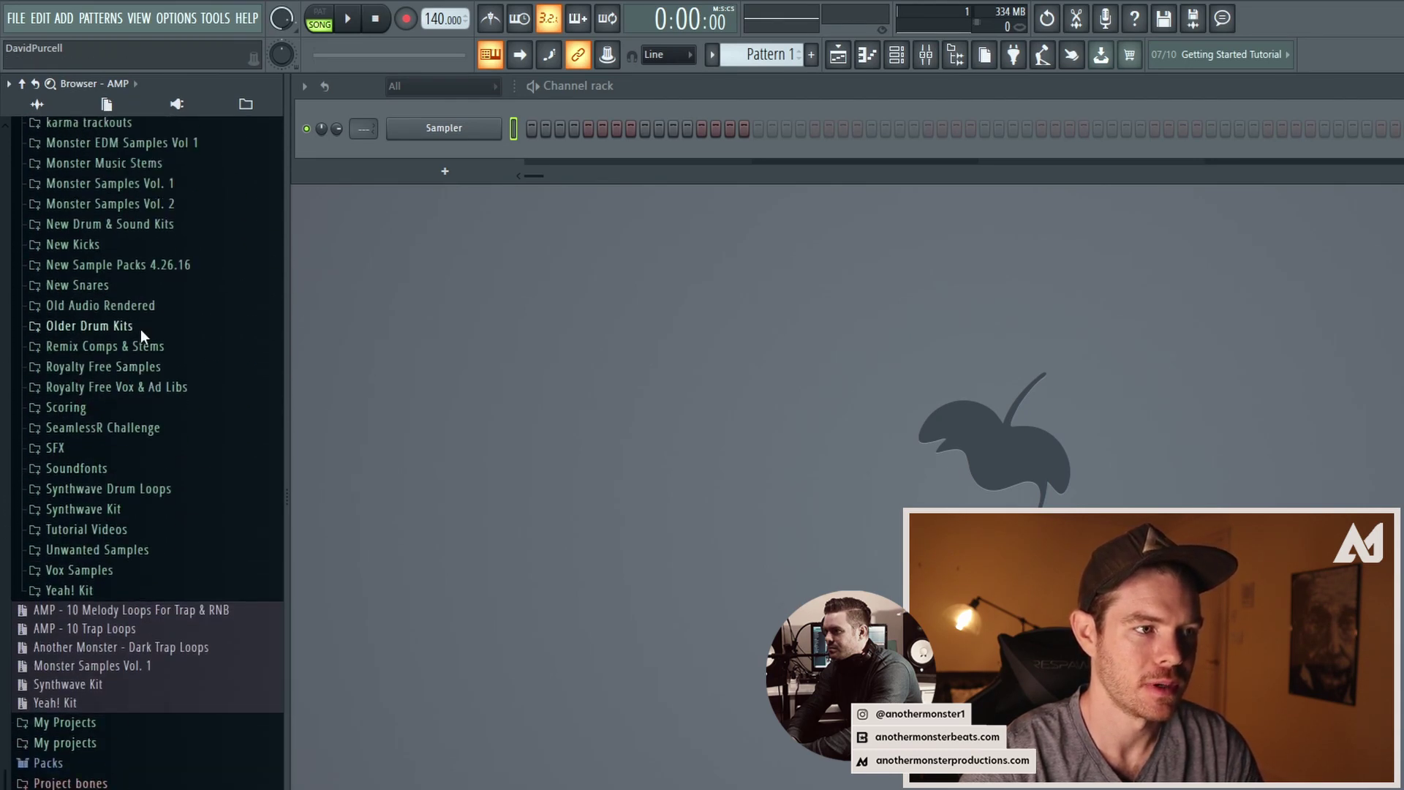
pyautogui.scroll(13, 140, 329)
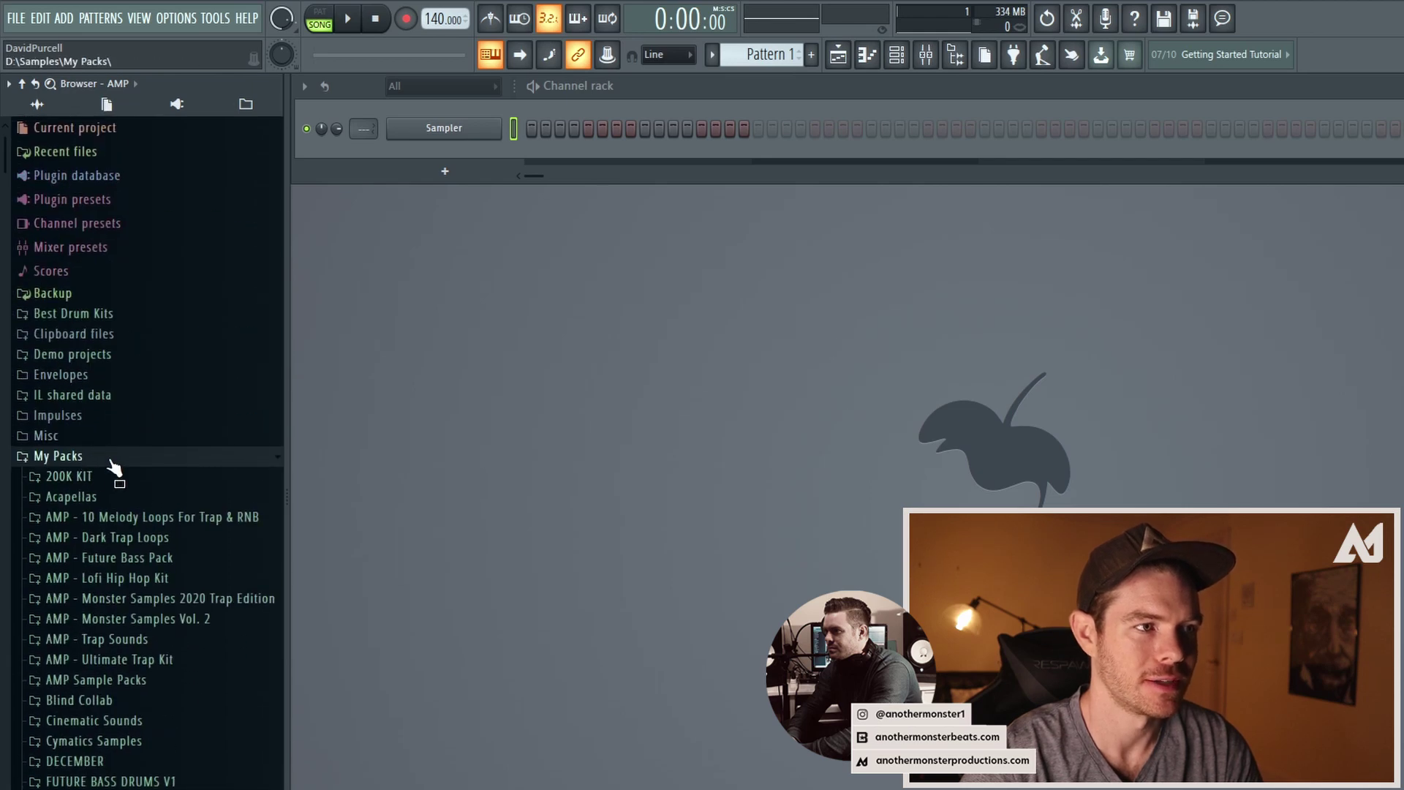
pyautogui.click(9, 86)
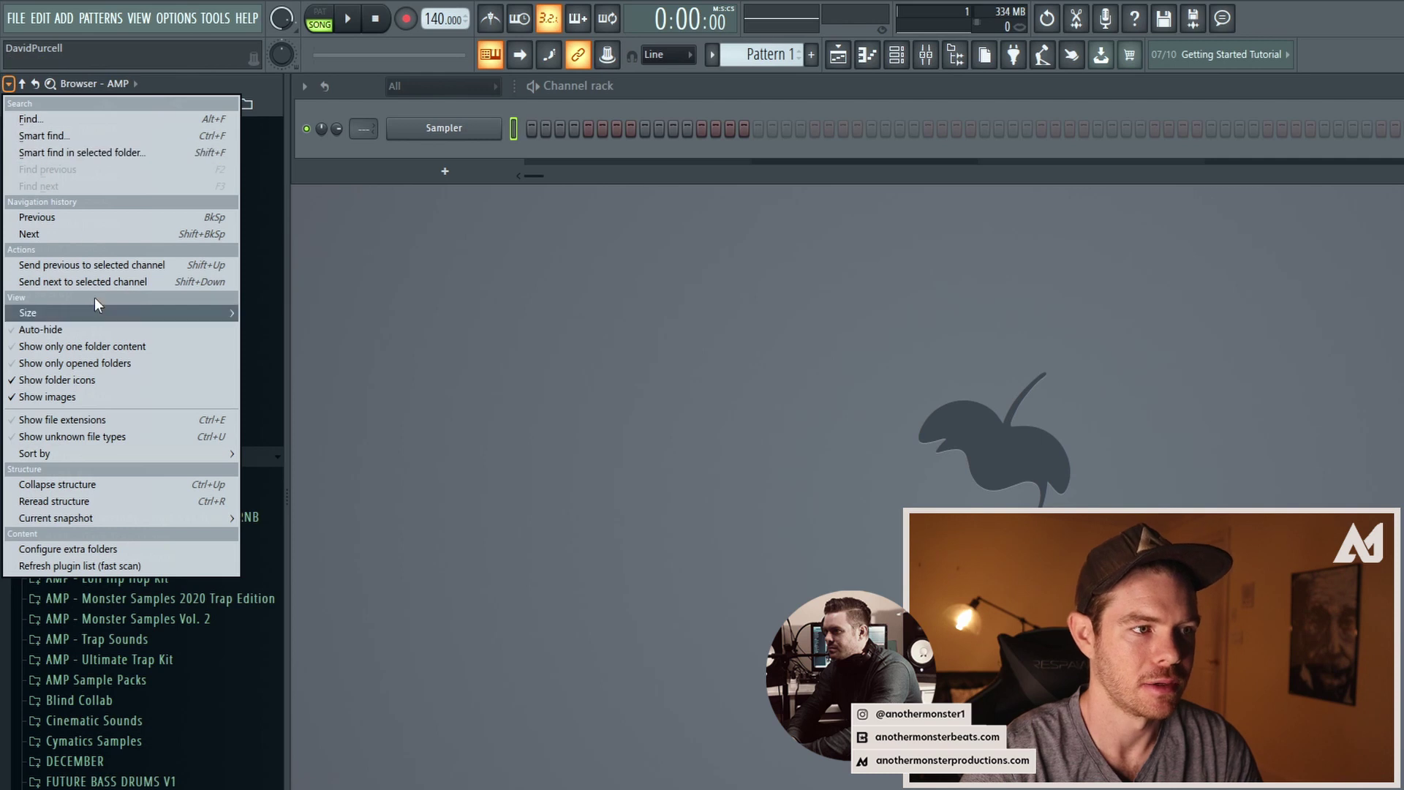
# Turn on Show only opened folders, then switch the browser to All to list every folder.
pyautogui.click(64, 364)
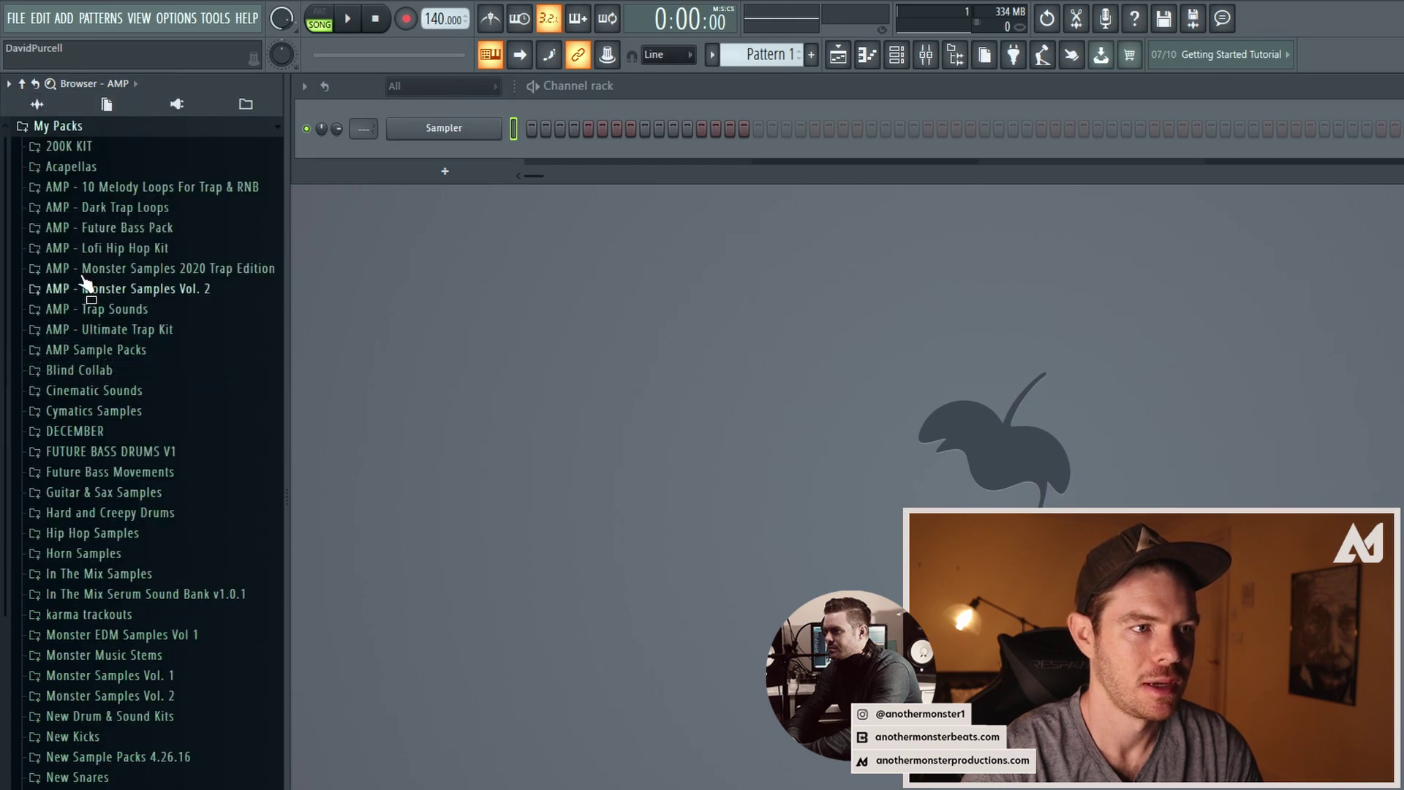
pyautogui.scroll(-5, 85, 249)
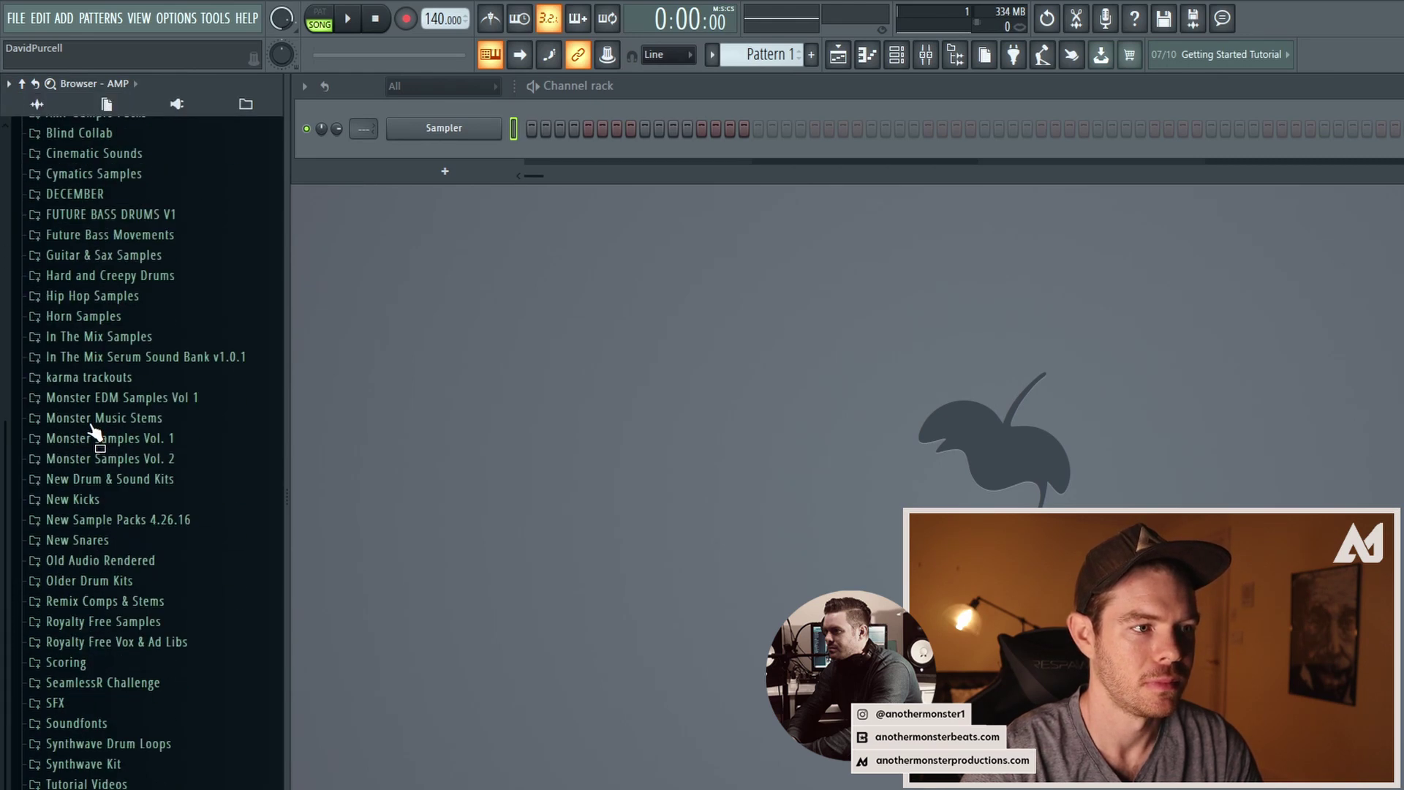
pyautogui.scroll(5, 149, 621)
pyautogui.scroll(1, 149, 617)
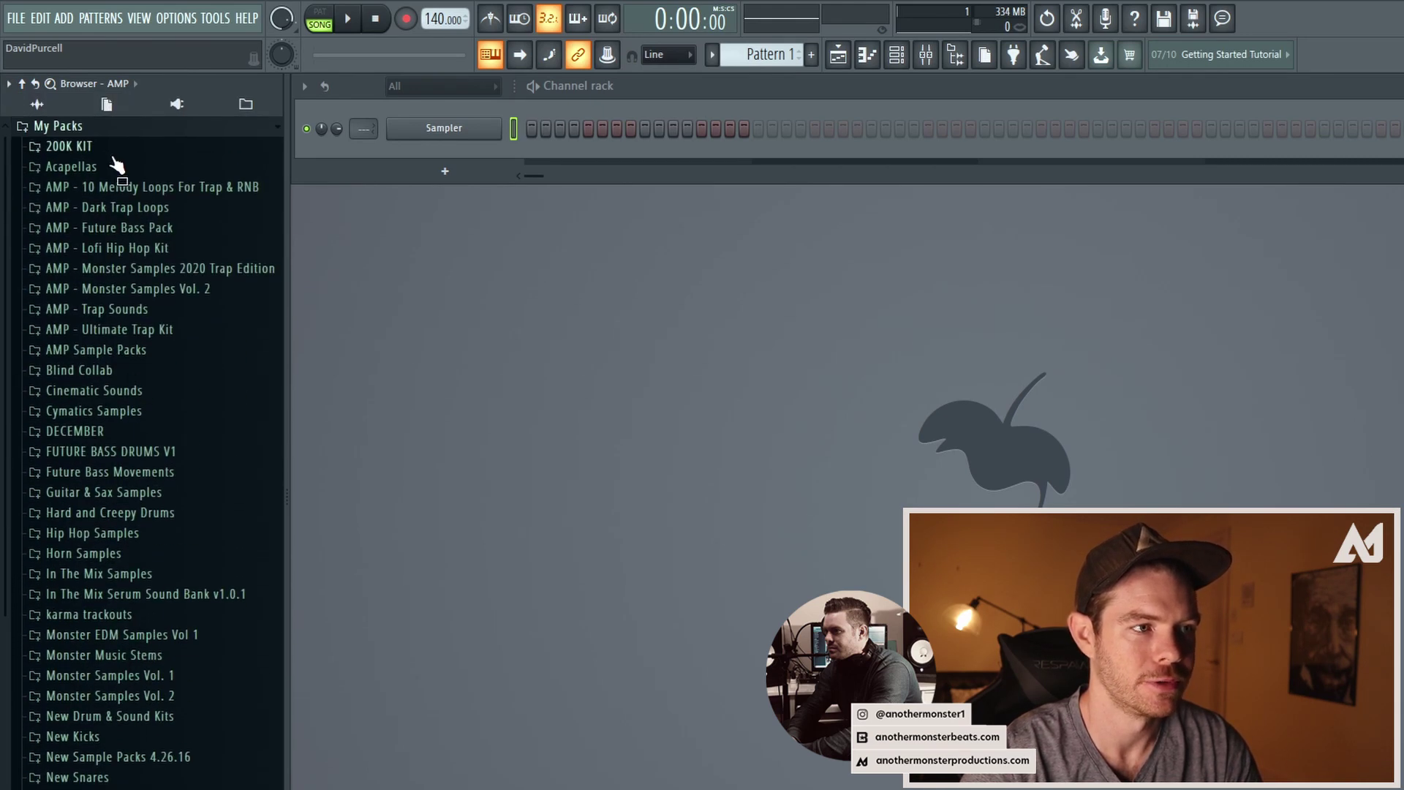
pyautogui.click(38, 107)
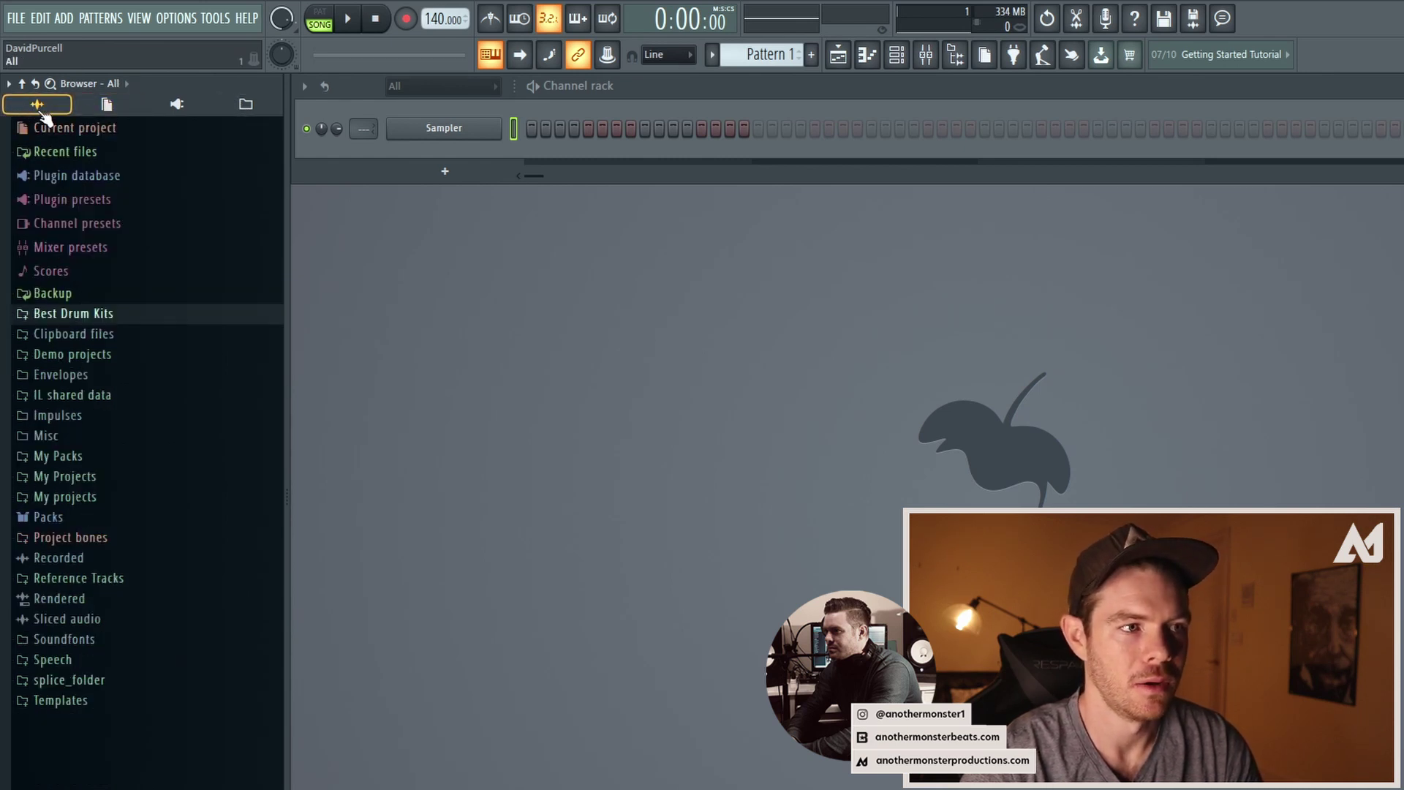
# Pass through the Current project and Plugin database views, returning to the My Packs folder list.
pyautogui.click(108, 105)
pyautogui.click(192, 108)
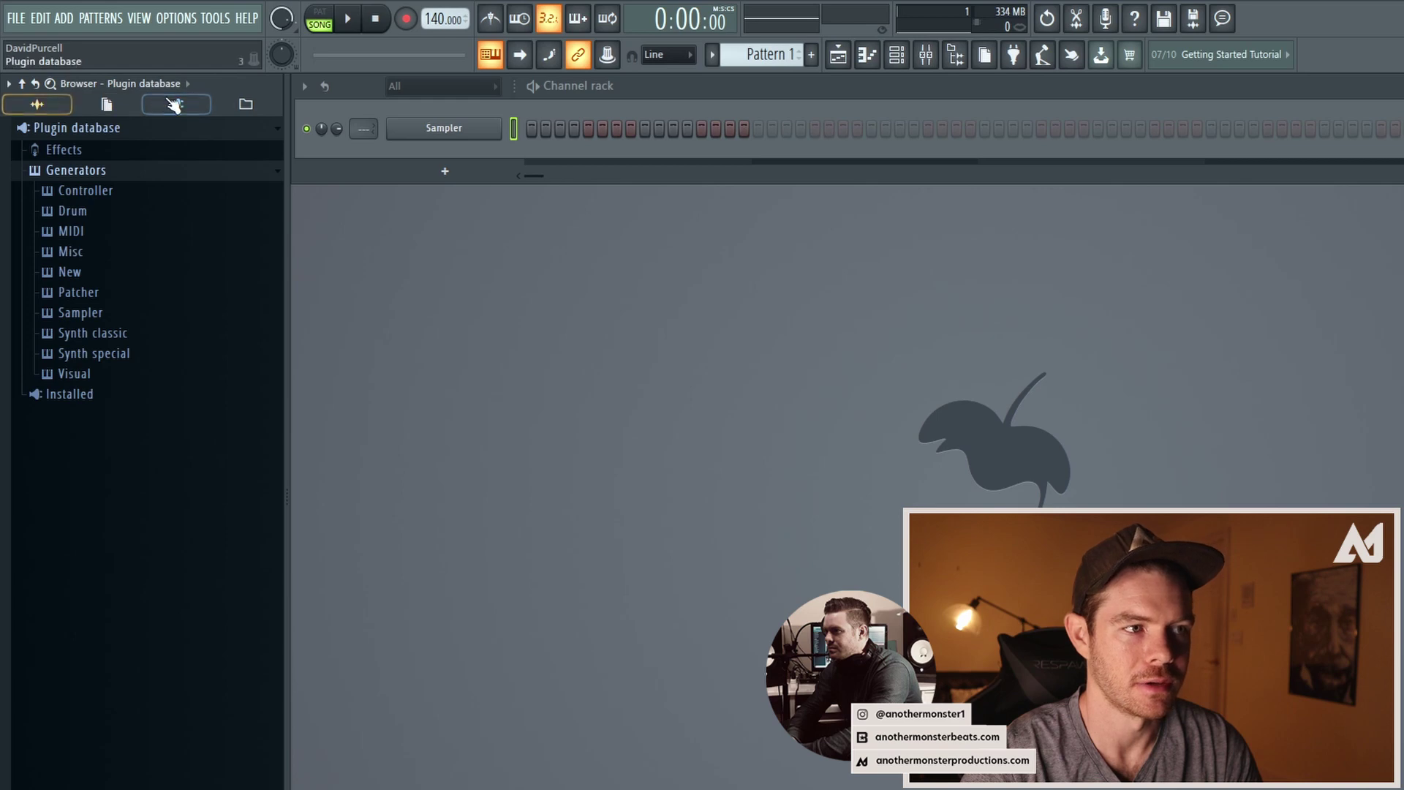
pyautogui.click(246, 106)
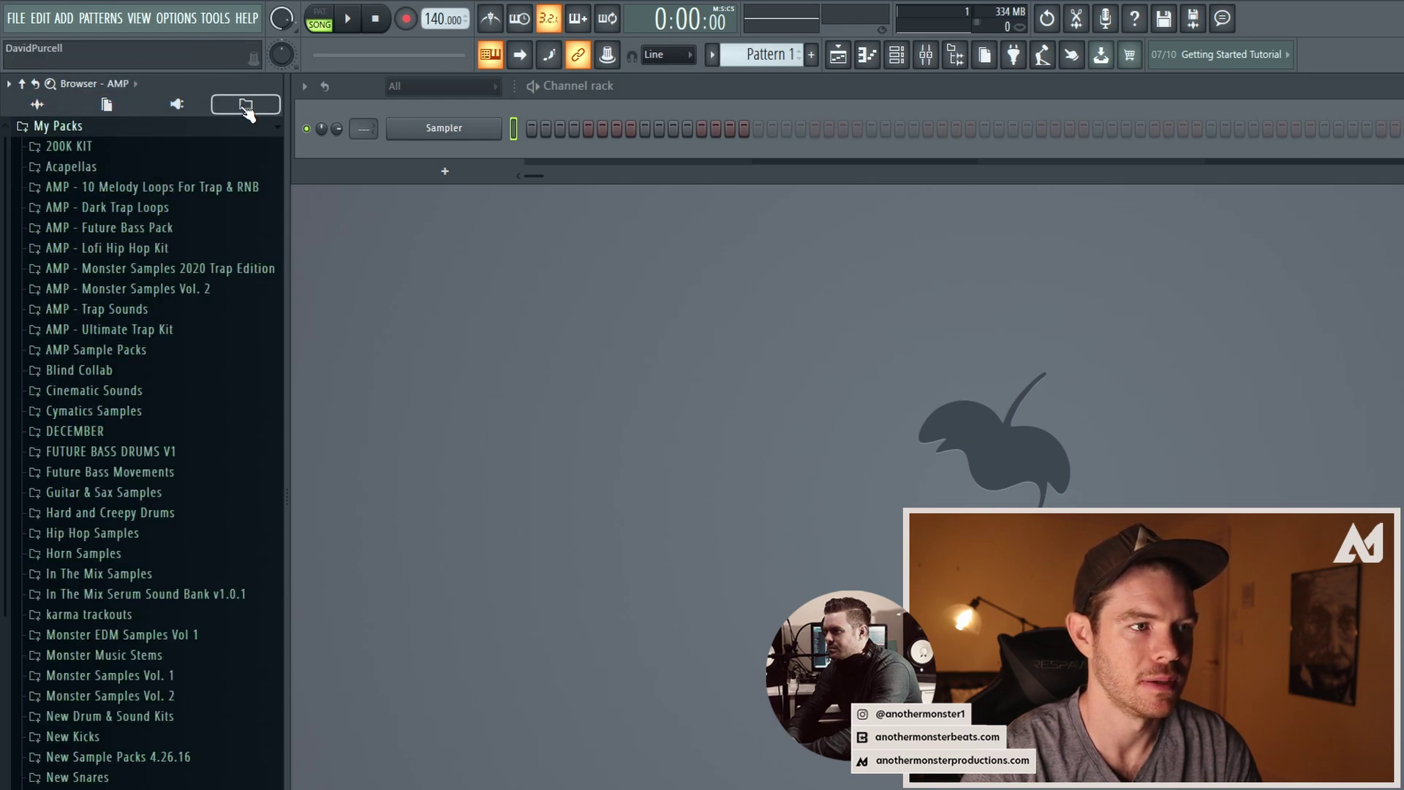
pyautogui.scroll(-5, 132, 431)
pyautogui.scroll(5, 139, 490)
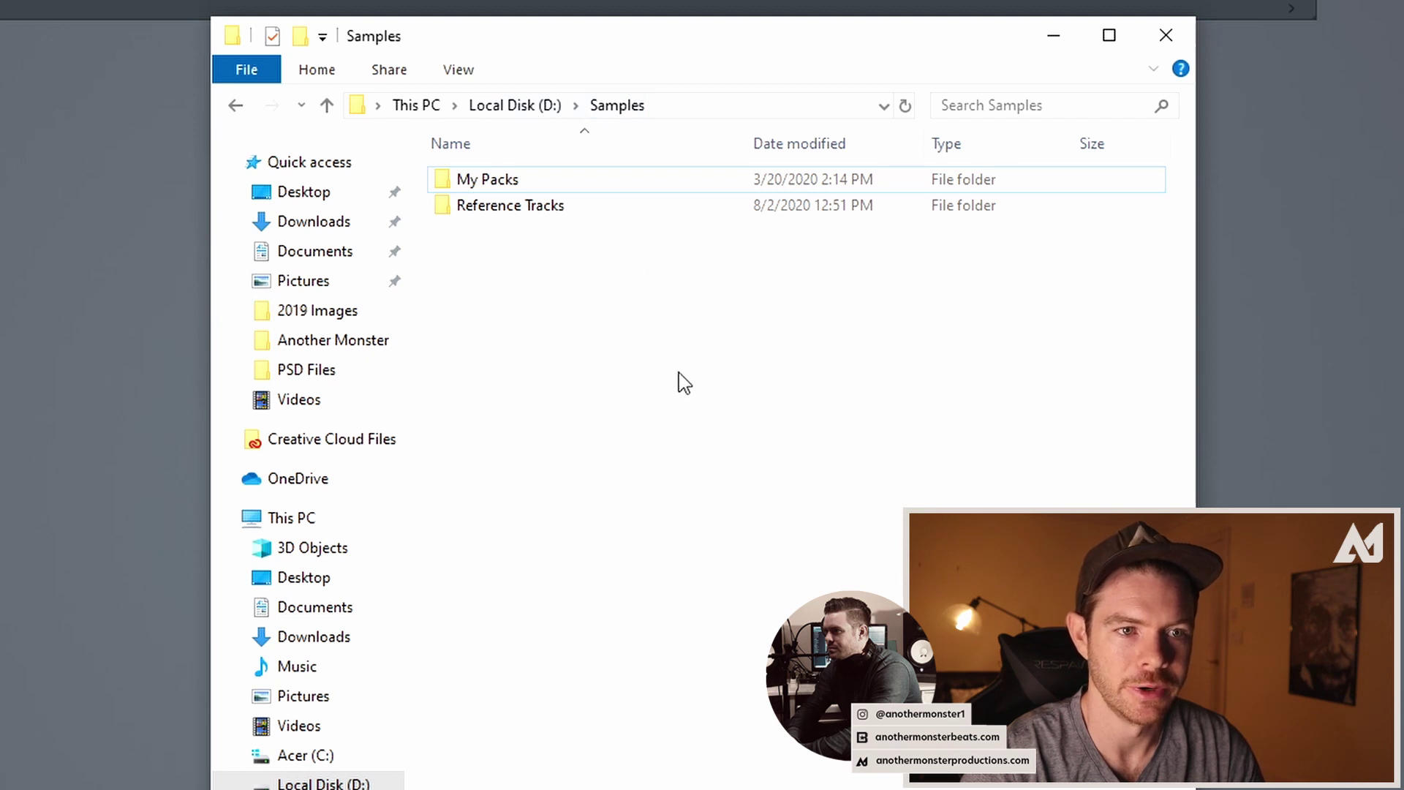
# Create a new folder named 'Best Drum Kits' inside D:\Samples.
pyautogui.rightClick(516, 291)
pyautogui.moveTo(617, 589)
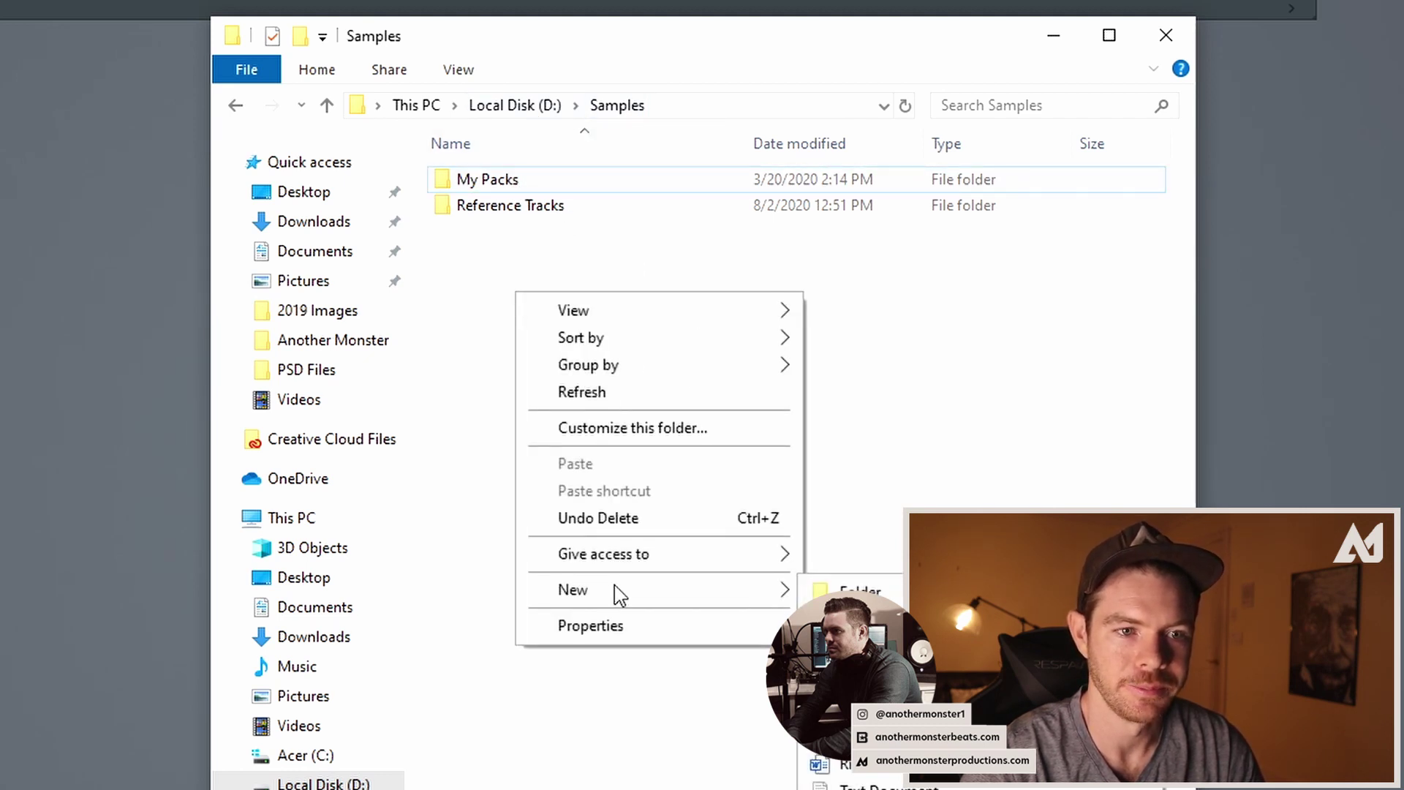
pyautogui.click(849, 587)
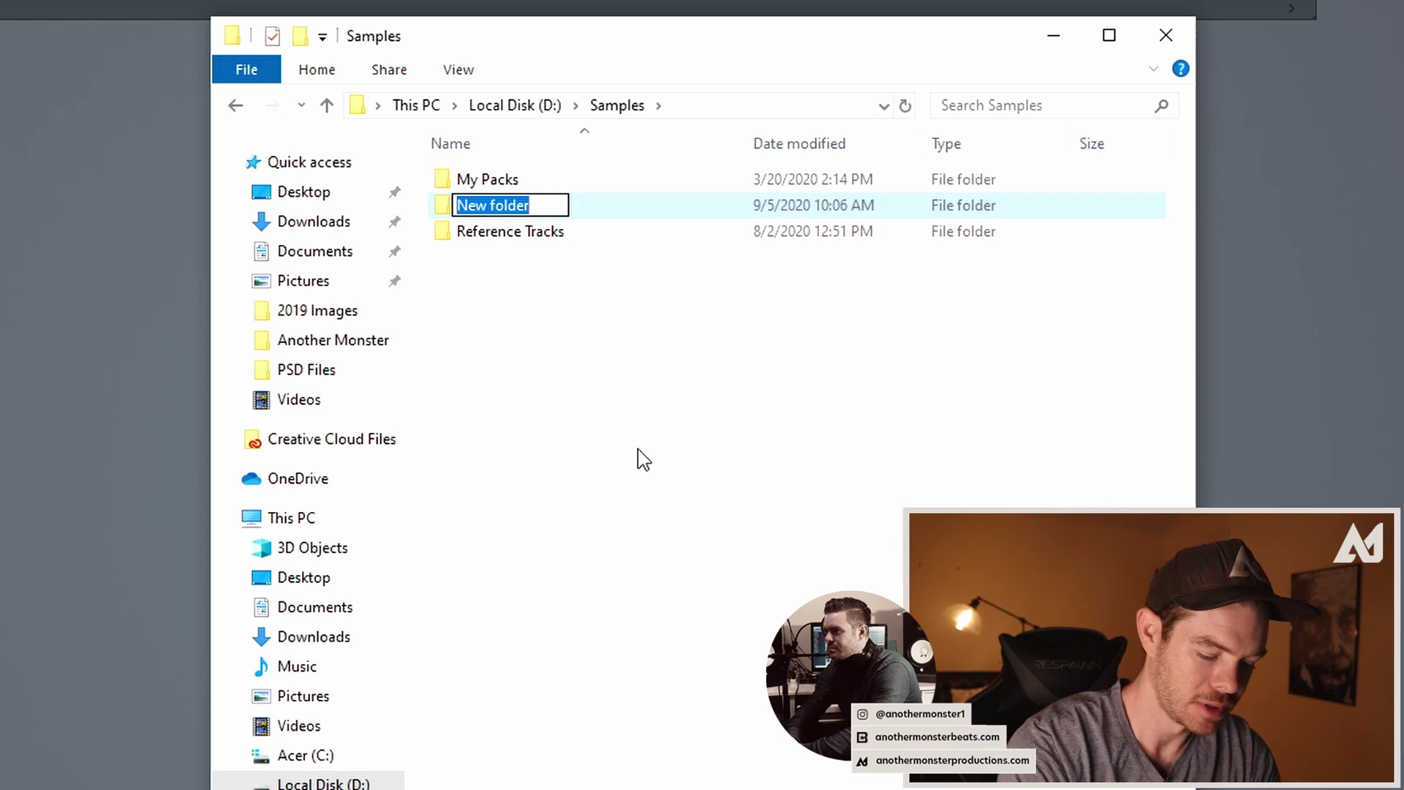
pyautogui.write('Best Dr')
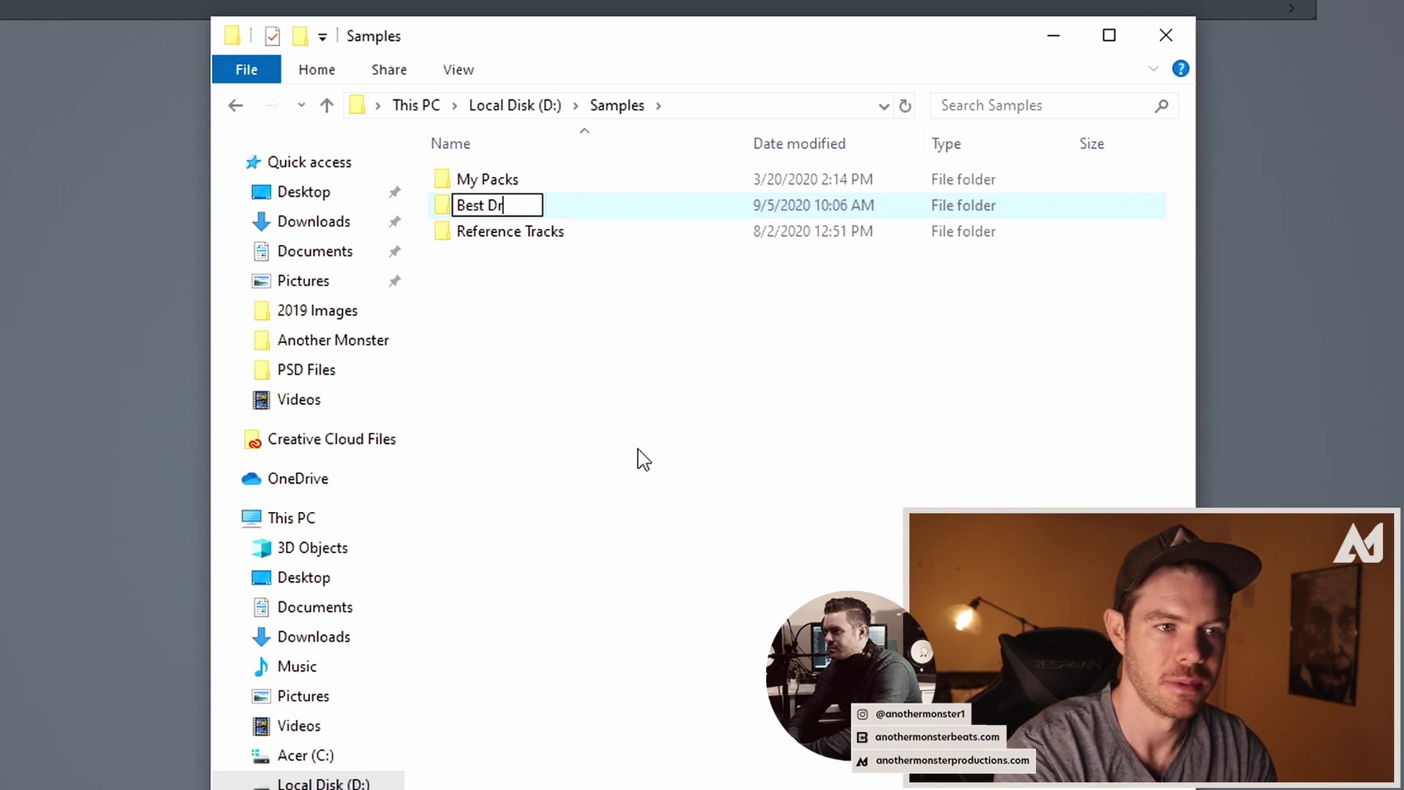
pyautogui.write('um Kits')
pyautogui.press('Return')
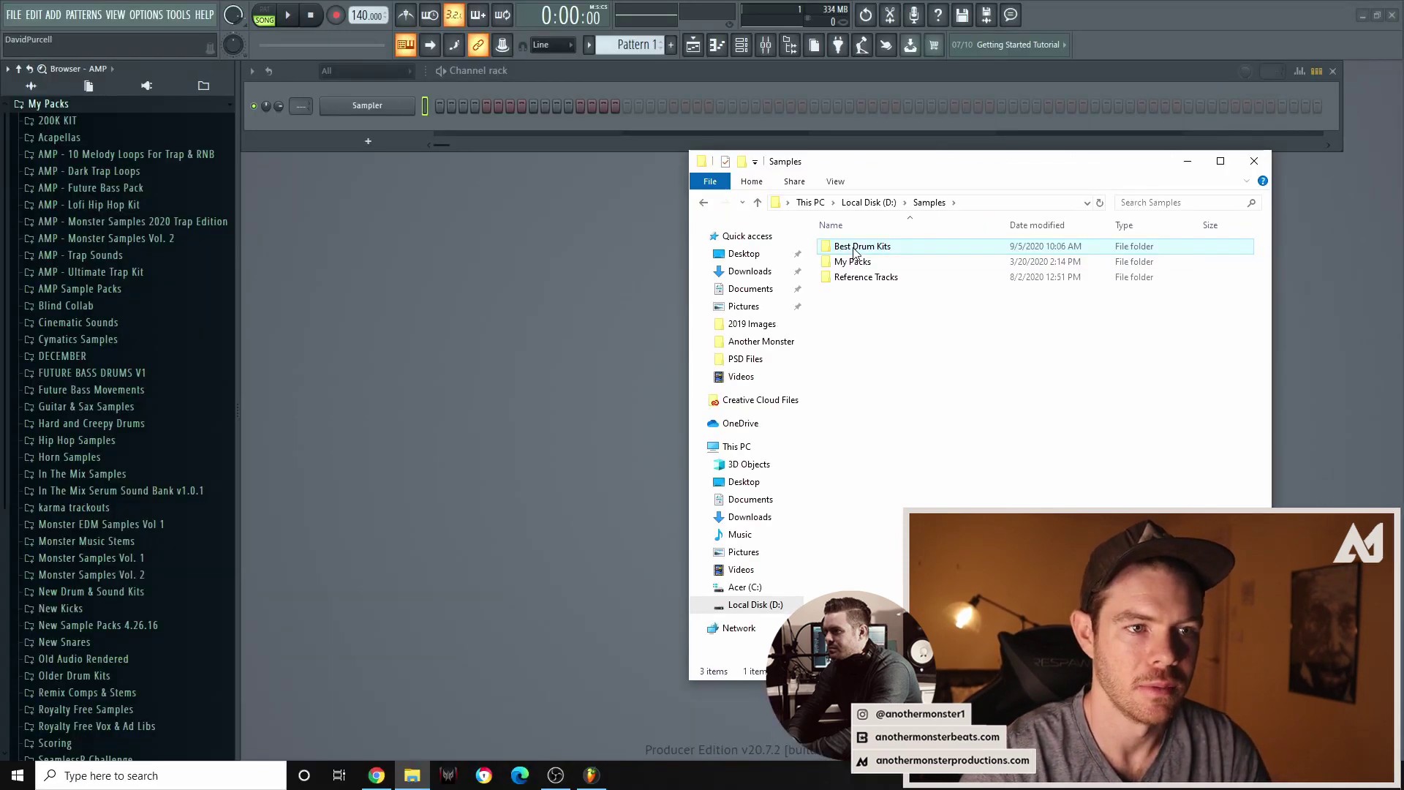
# Open My Packs in a second File Explorer window placed beside Samples.
pyautogui.moveTo(886, 174); pyautogui.dragTo(291, 176)
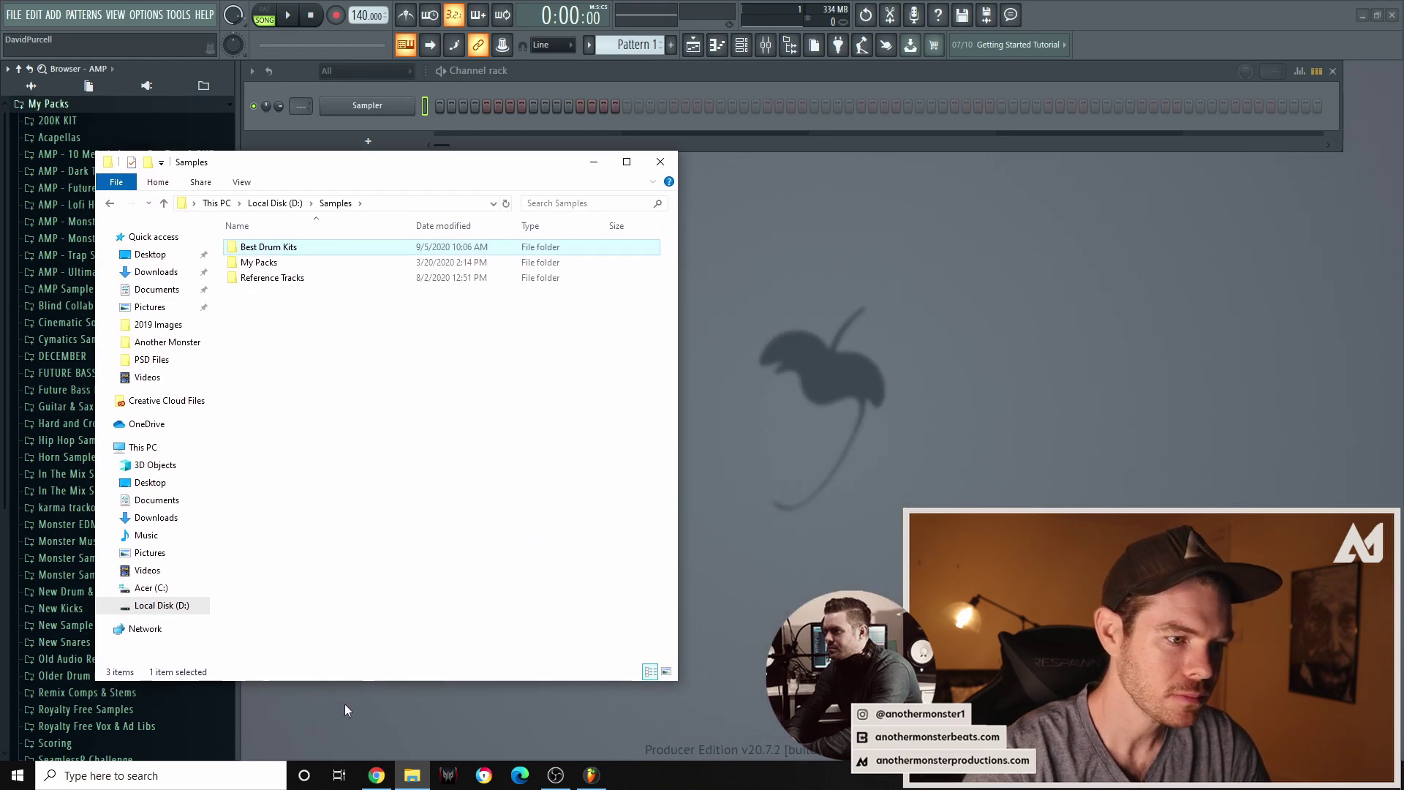
pyautogui.rightClick(414, 774)
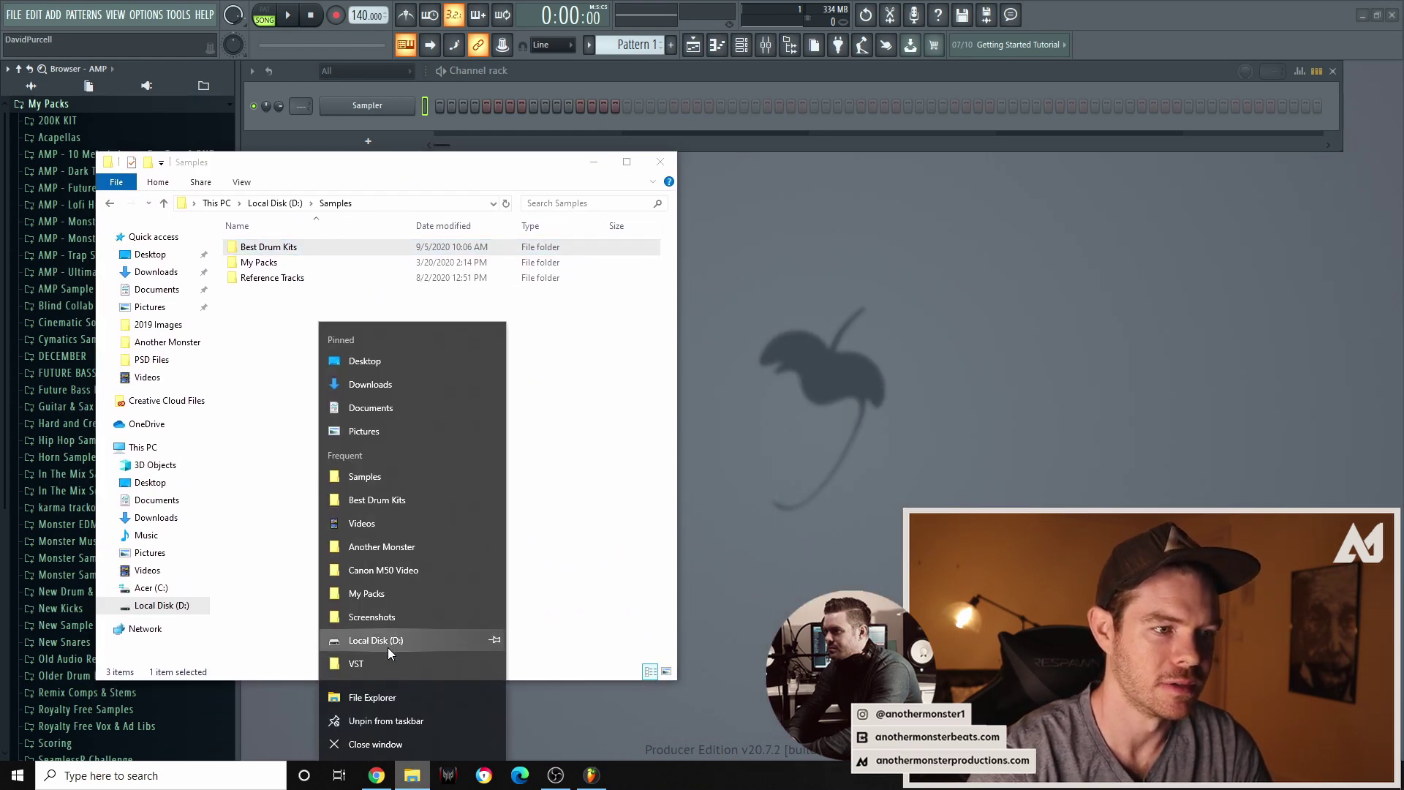
pyautogui.click(388, 647)
pyautogui.moveTo(443, 188); pyautogui.dragTo(1013, 164)
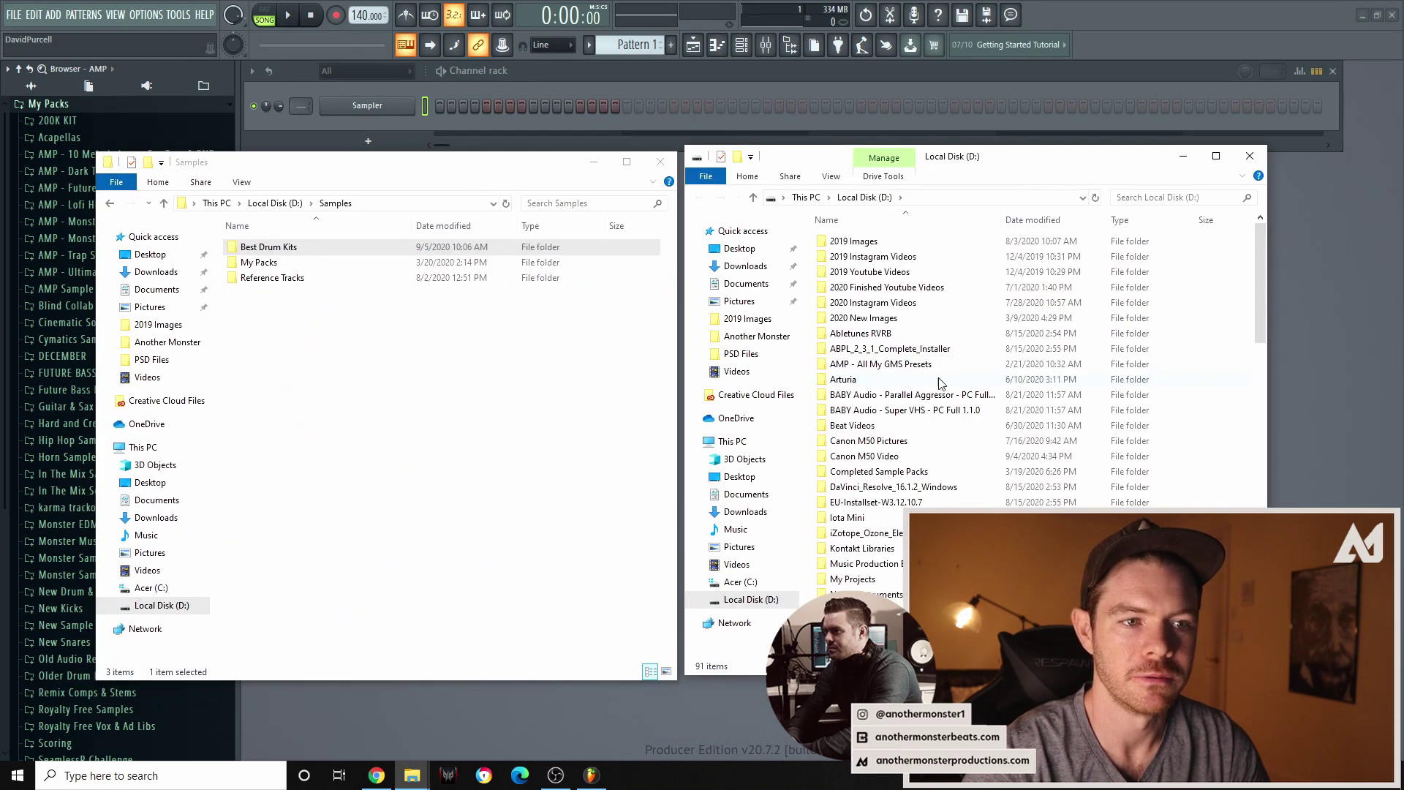
pyautogui.scroll(-3, 925, 395)
pyautogui.doubleClick(861, 575)
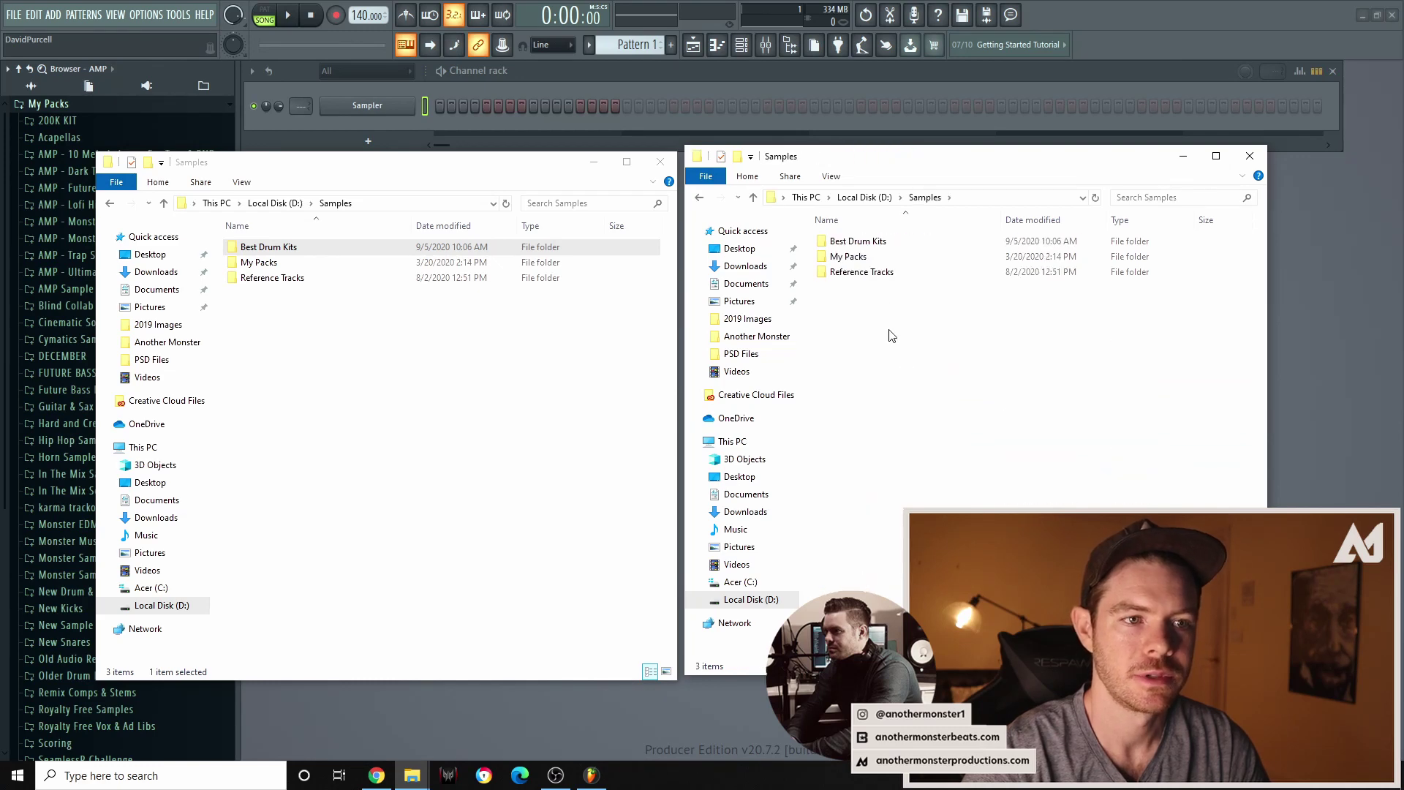
pyautogui.doubleClick(869, 253)
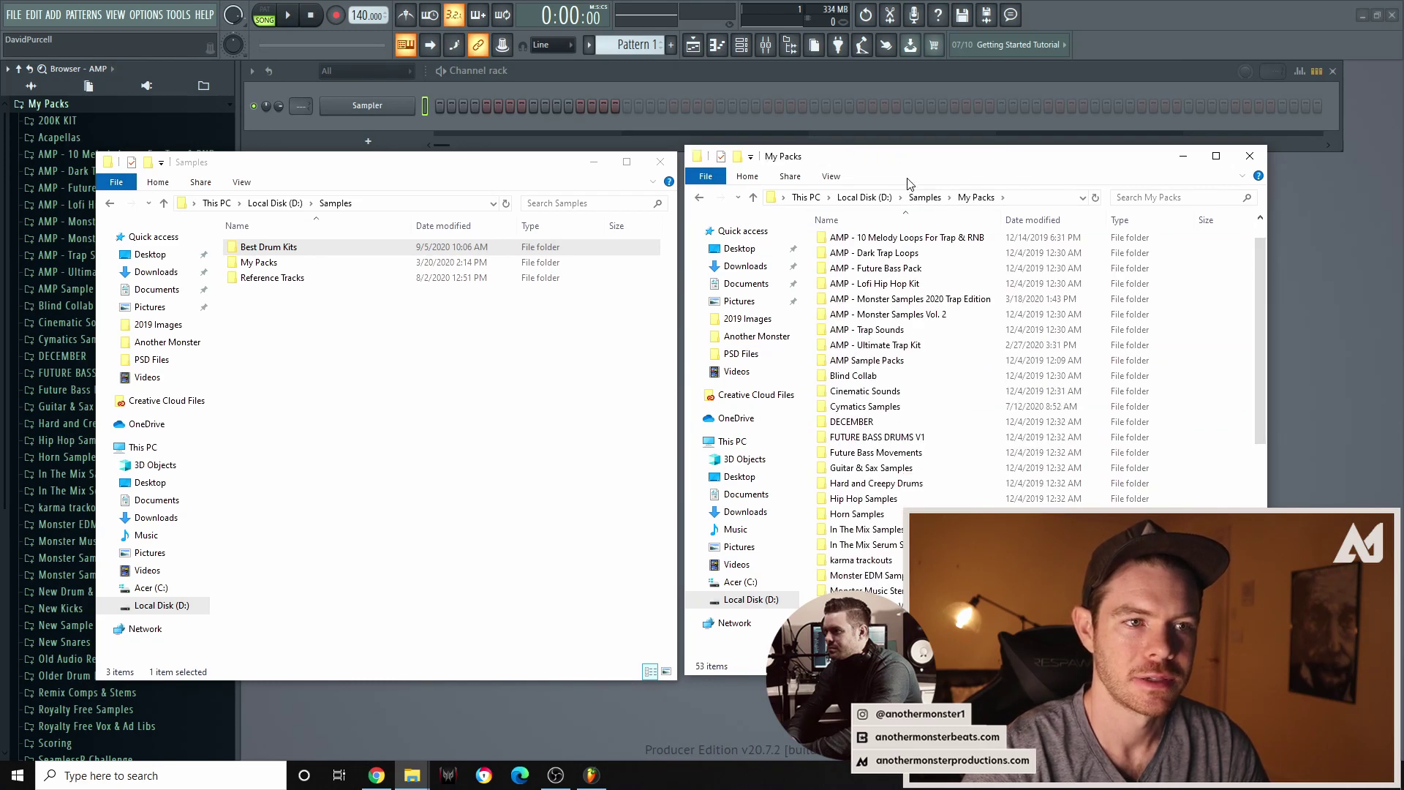
pyautogui.moveTo(900, 171); pyautogui.dragTo(907, 171)
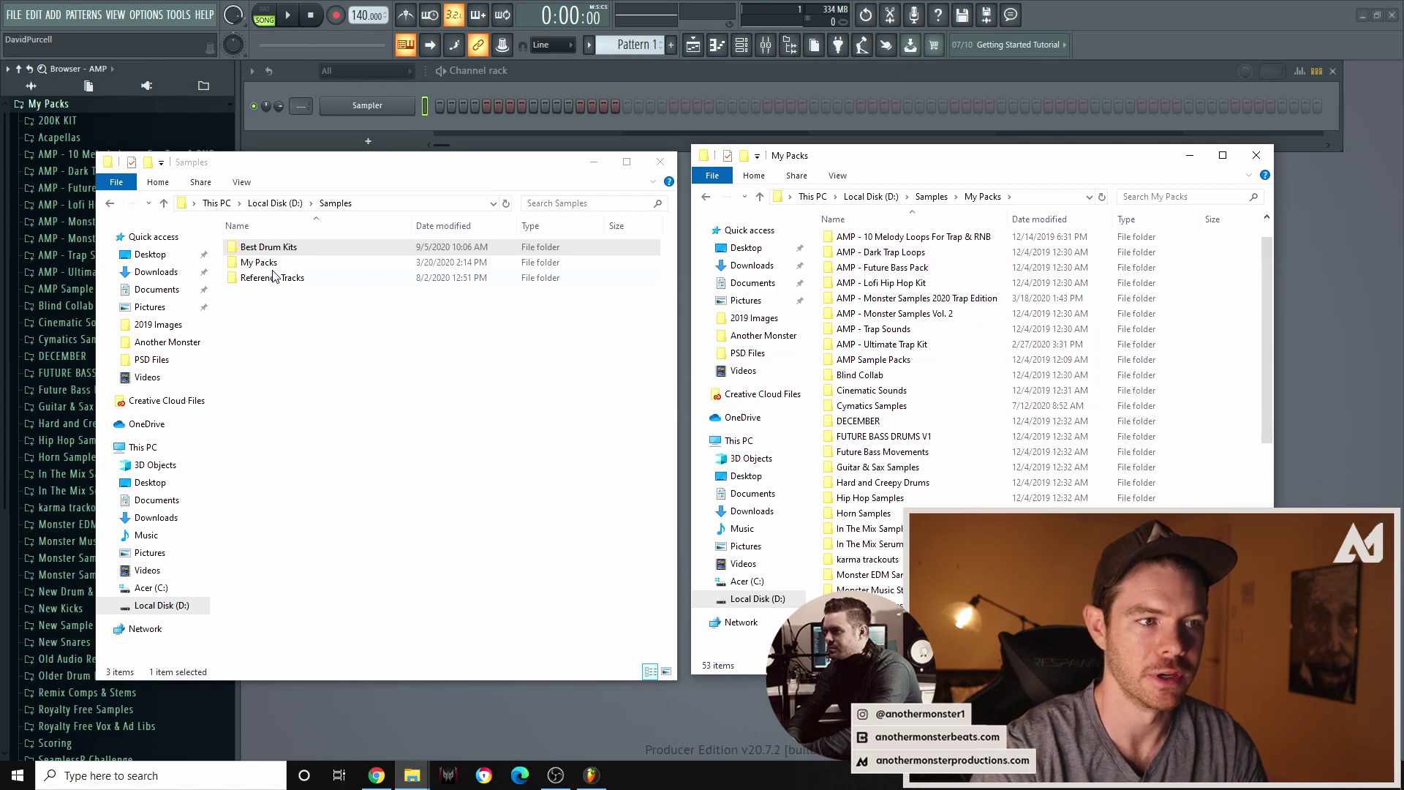
pyautogui.scroll(1, 914, 329)
# Copy AMP - Monster Samples 2020 Trap Edition and Monster Samples Vol. 1 into Best Drum Kits.
pyautogui.click(910, 270)
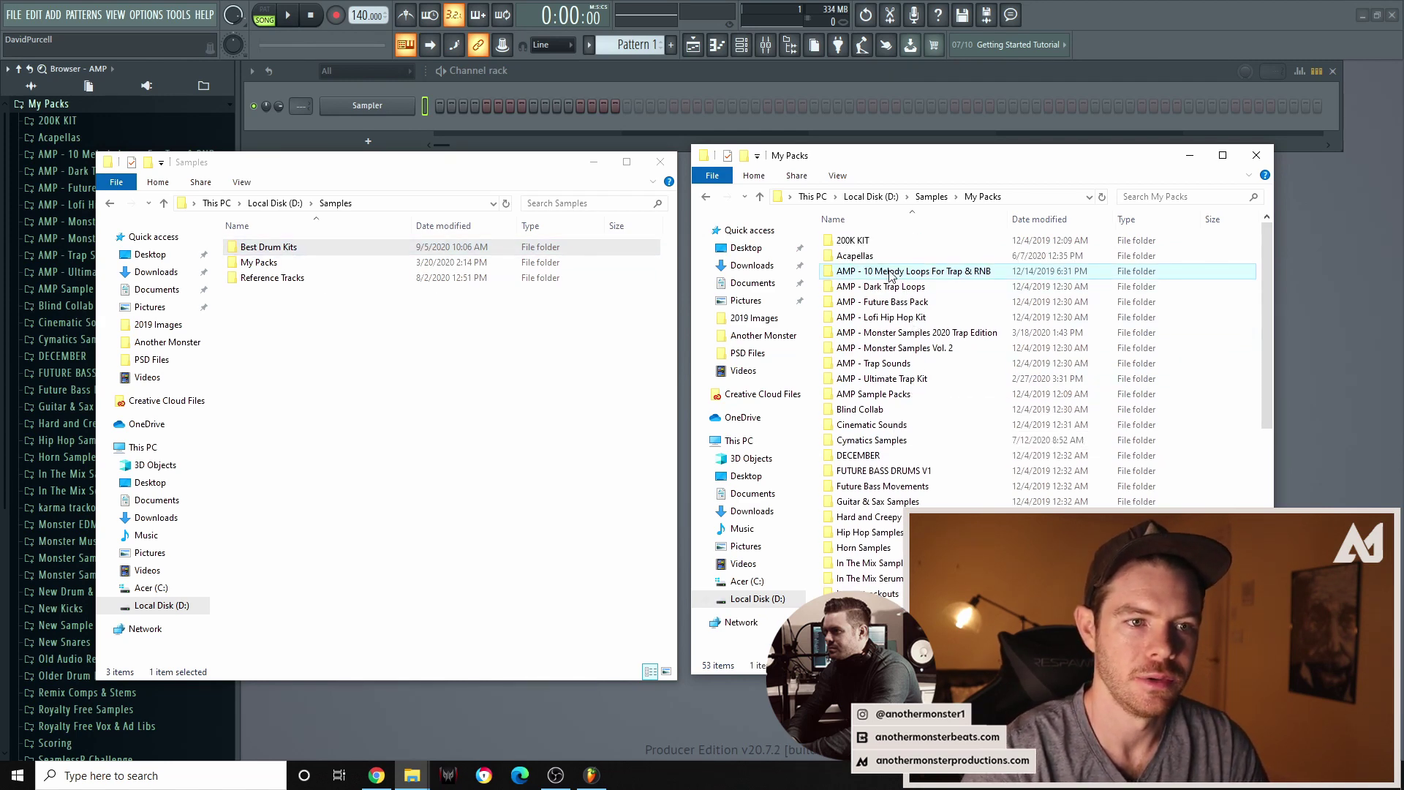
pyautogui.moveTo(887, 336); pyautogui.dragTo(258, 250)
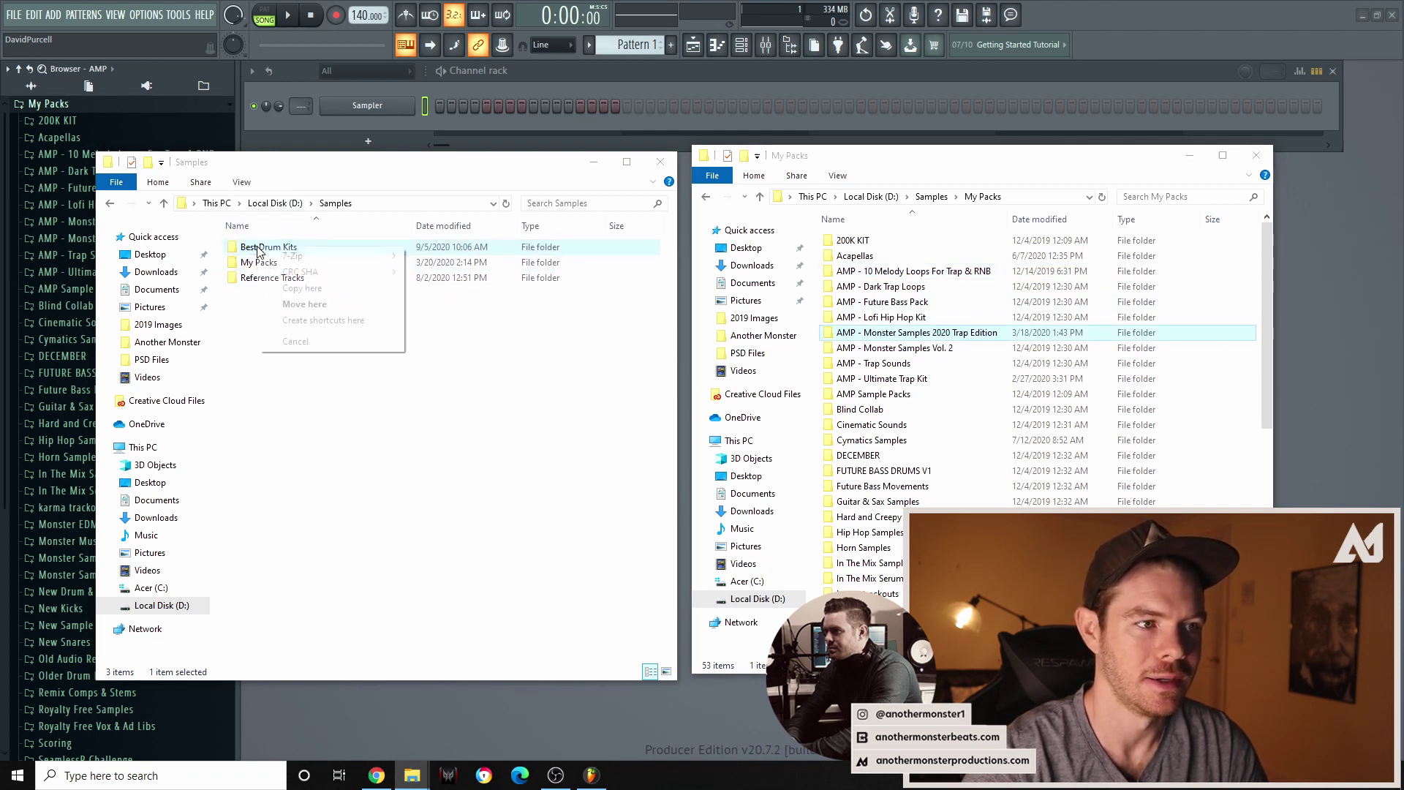
pyautogui.click(308, 288)
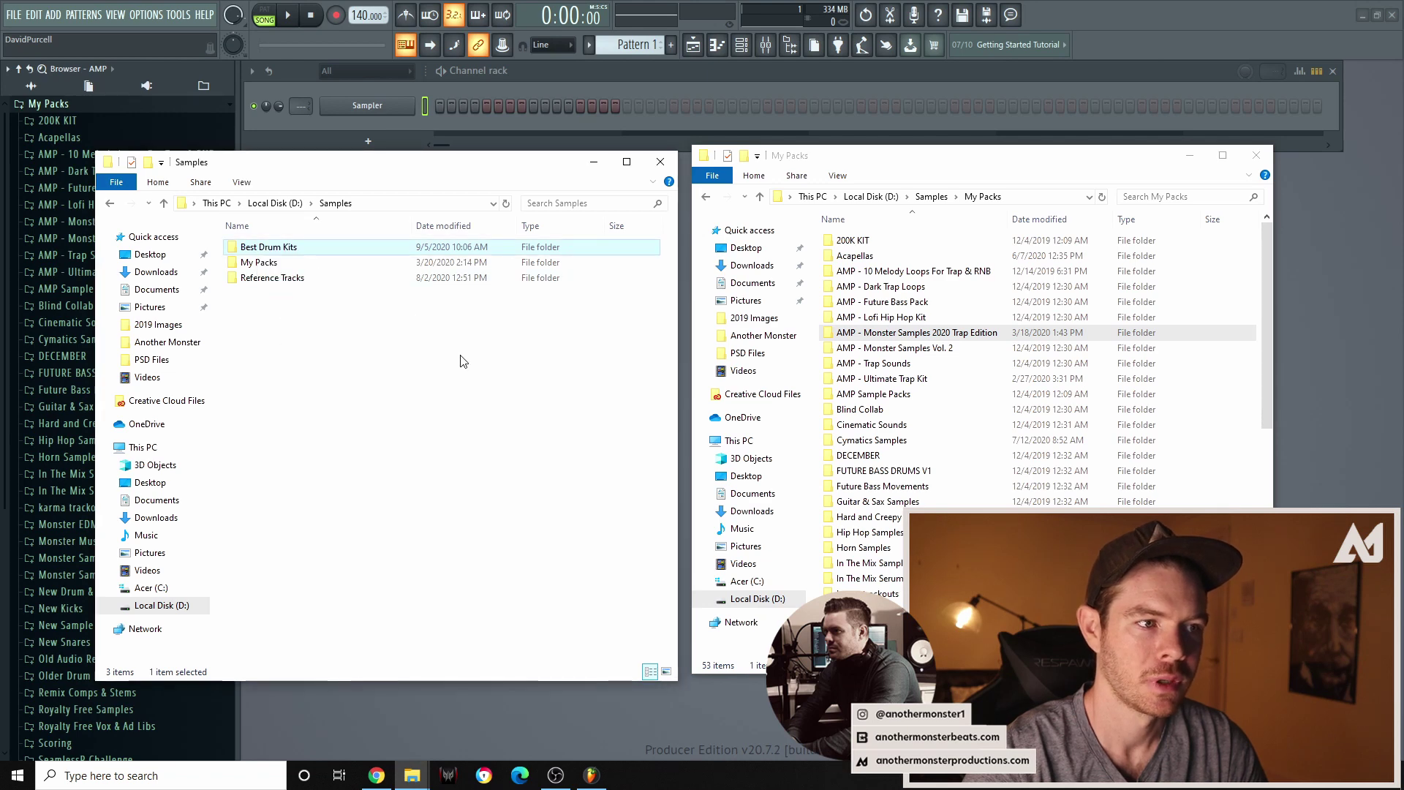
pyautogui.click(887, 470)
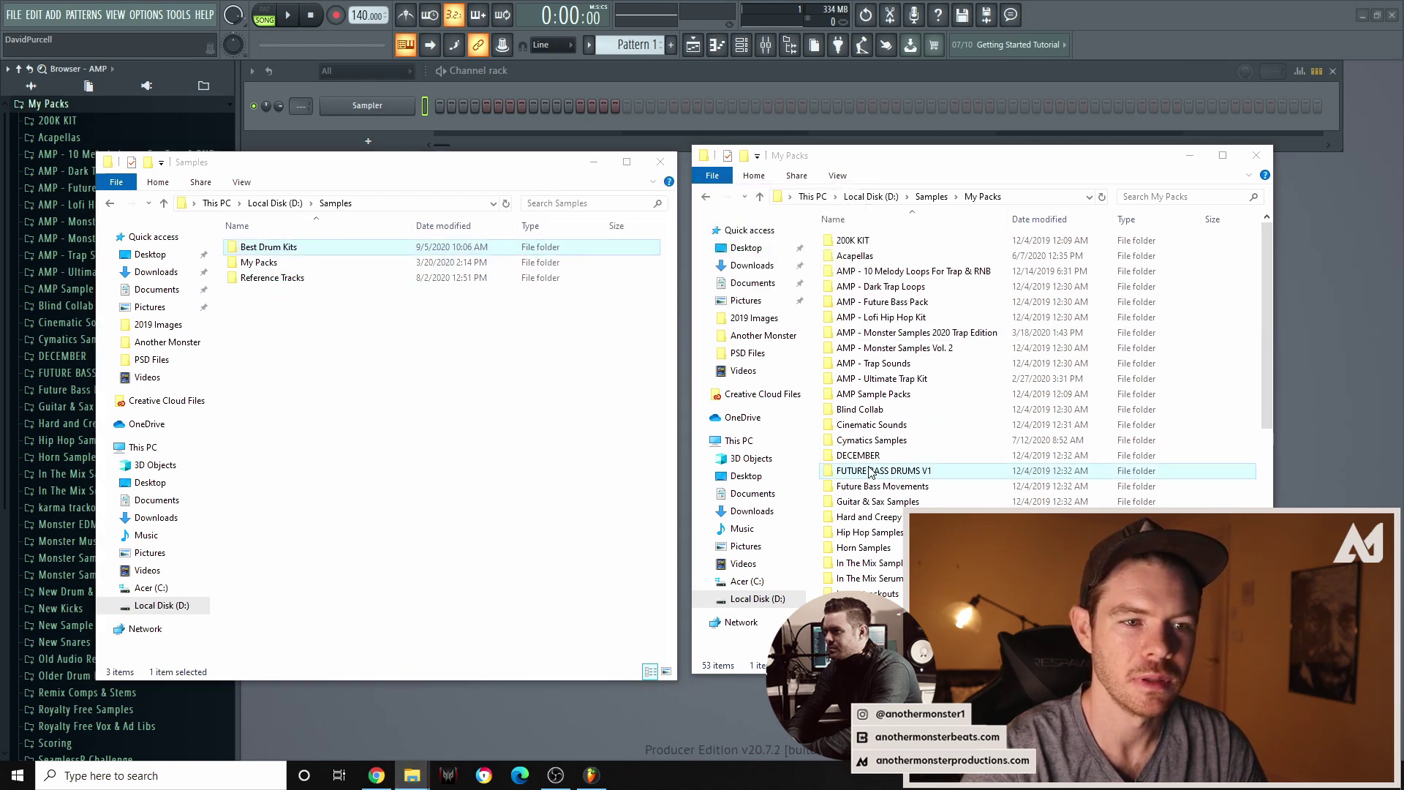
pyautogui.scroll(-5, 939, 458)
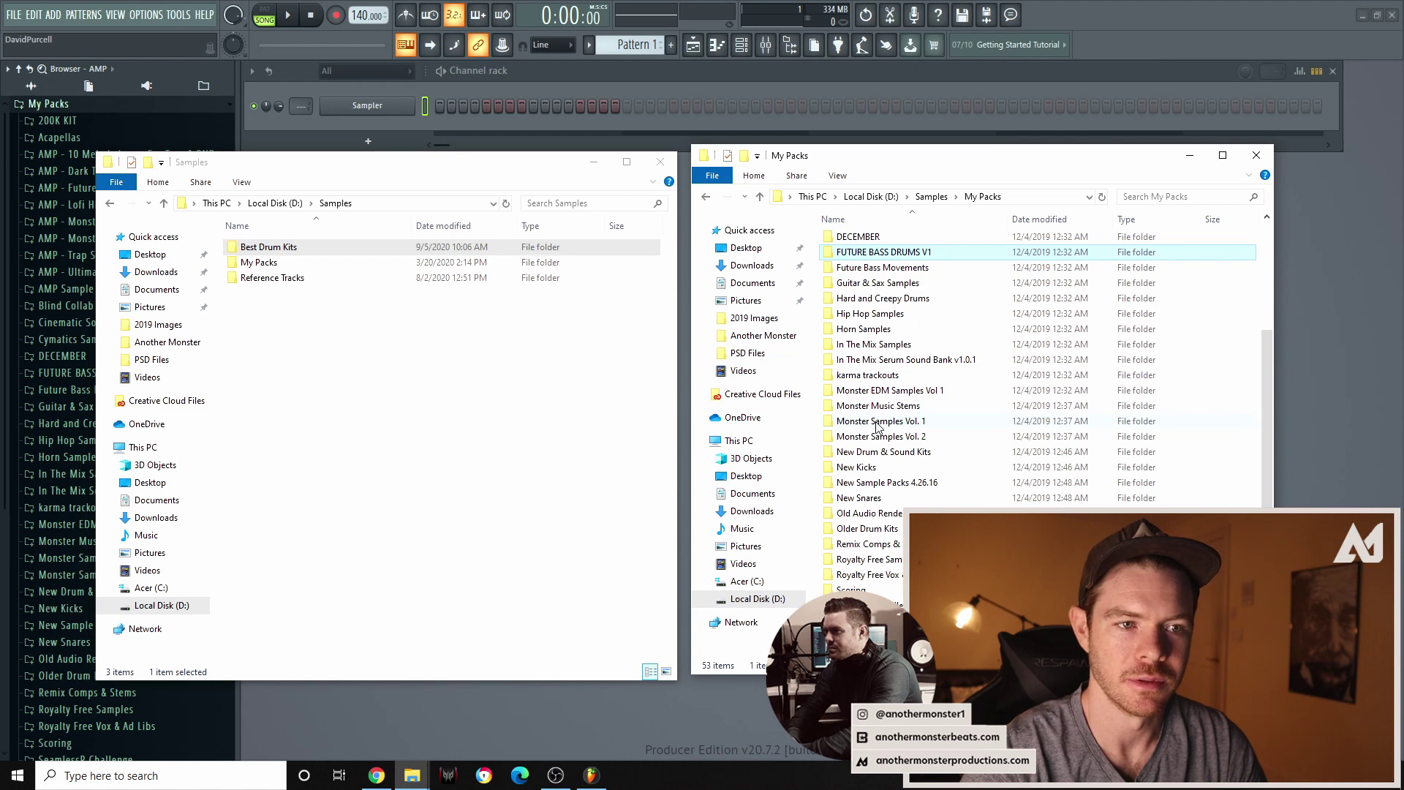
pyautogui.moveTo(877, 426); pyautogui.dragTo(277, 247)
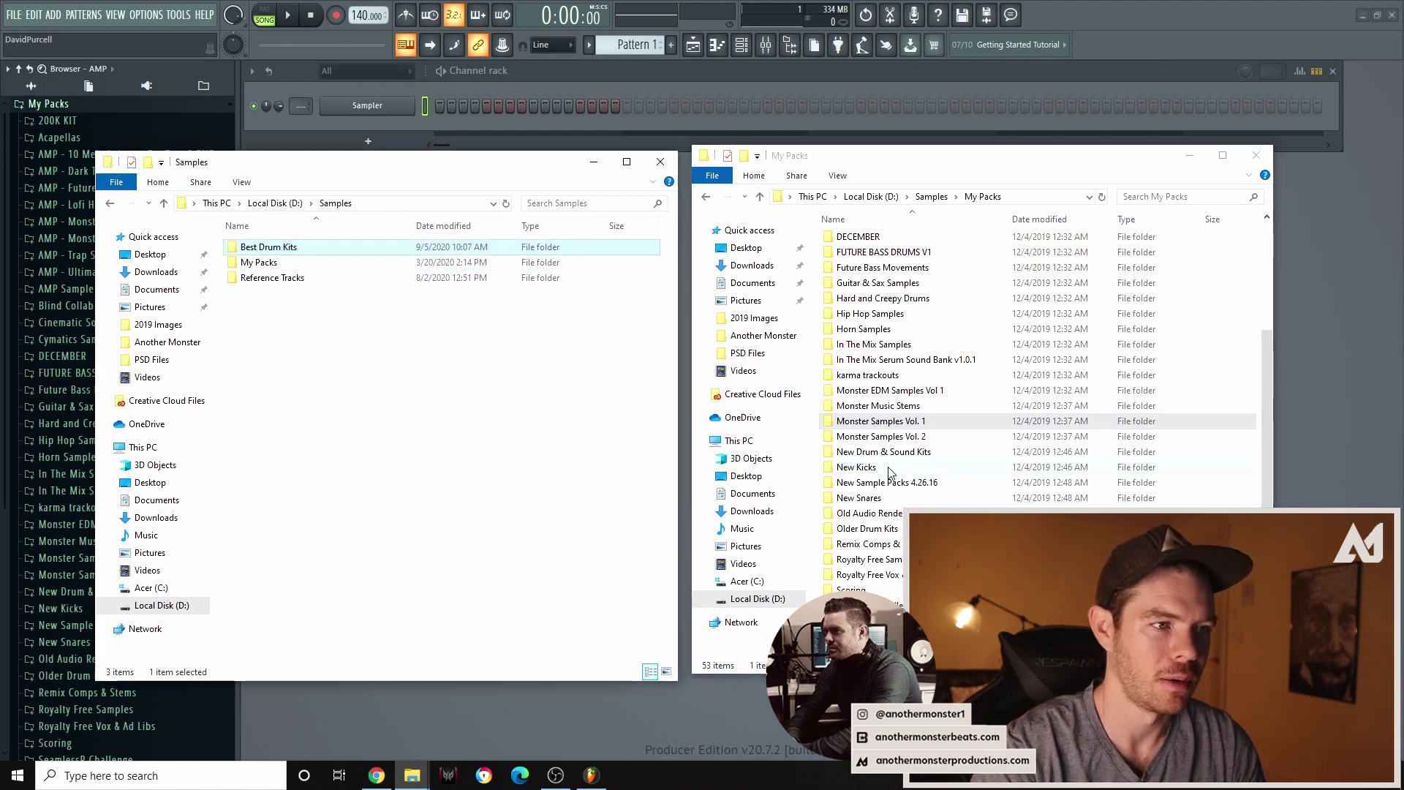
pyautogui.scroll(-4, 896, 472)
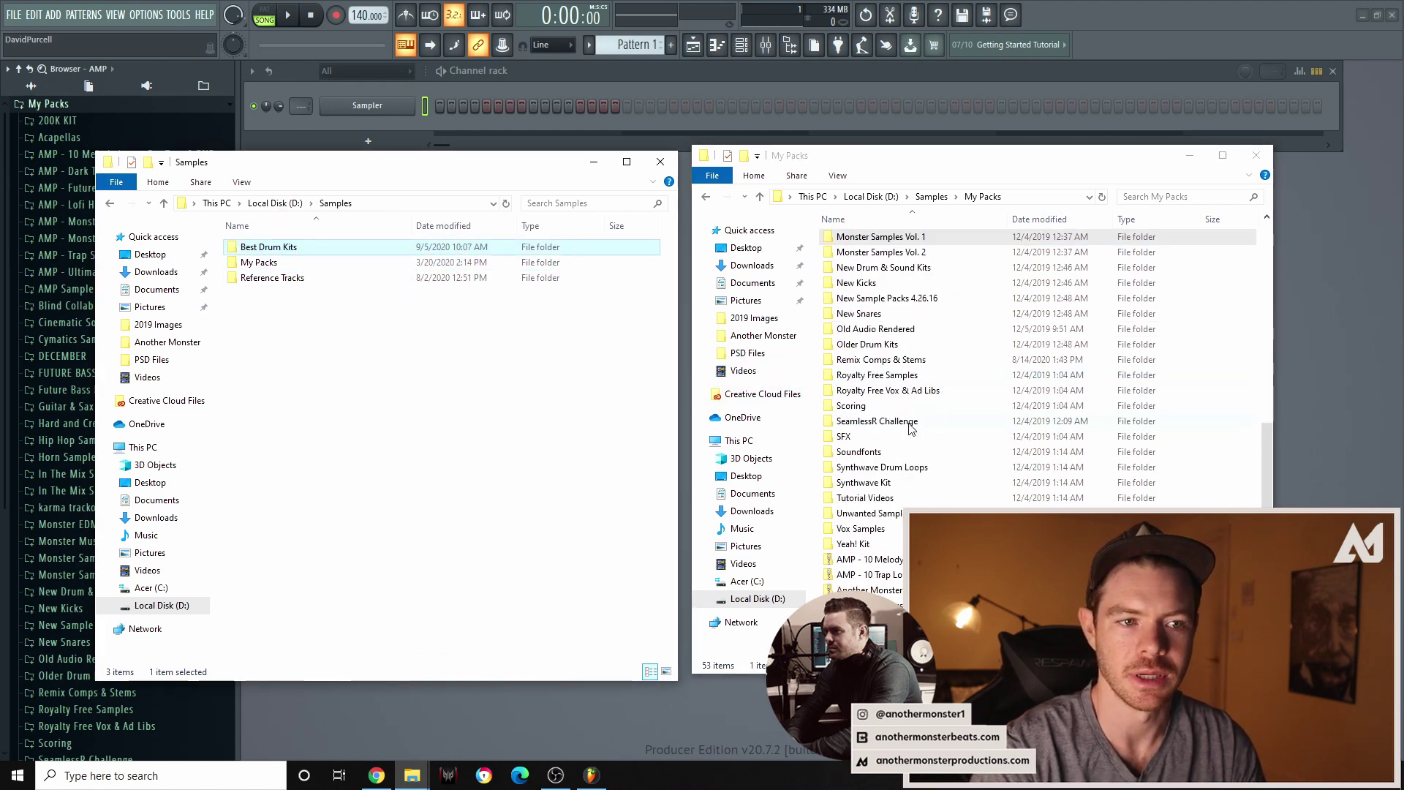
pyautogui.scroll(5, 907, 470)
pyautogui.scroll(4, 910, 468)
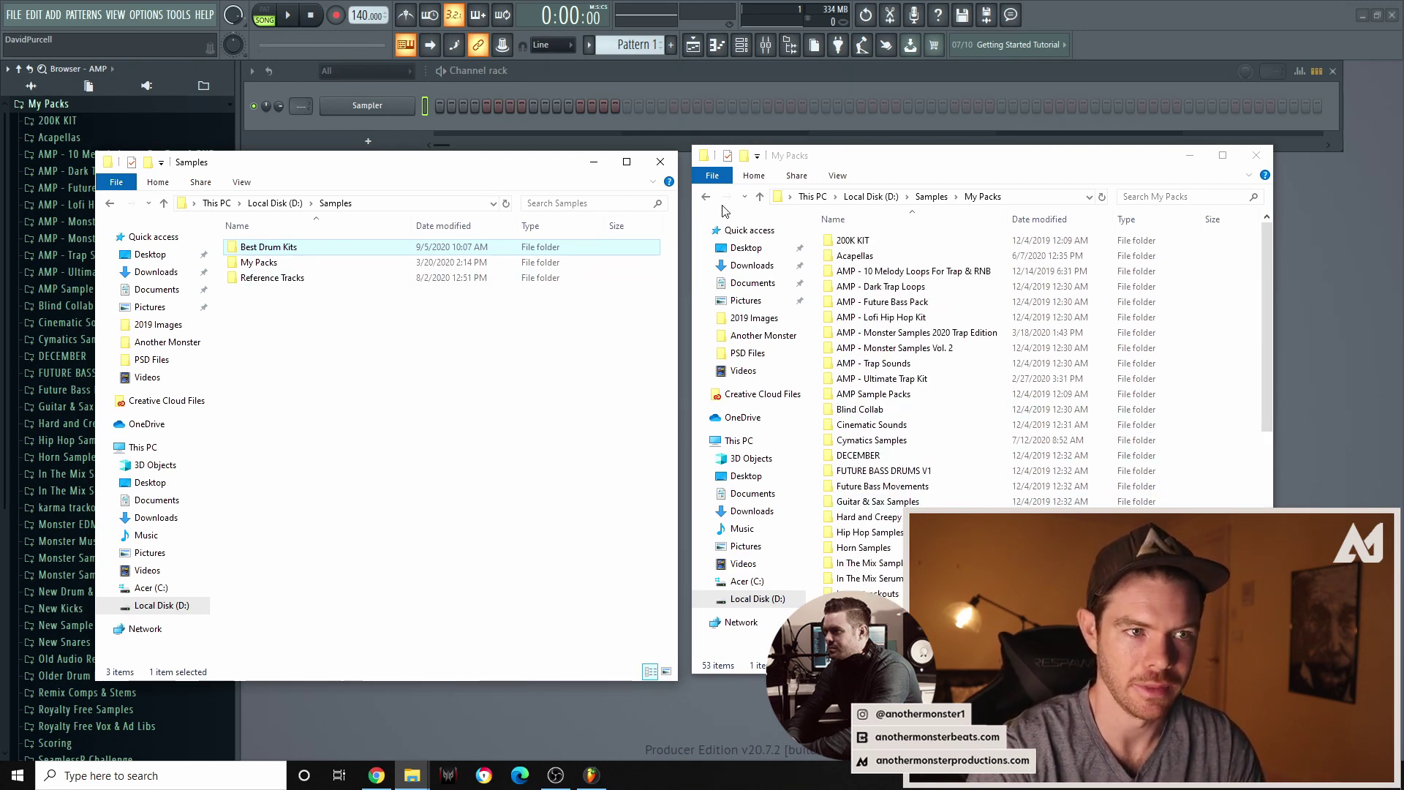
# Close both File Explorer windows and open FL Studio's file settings.
pyautogui.click(1256, 155)
pyautogui.click(660, 162)
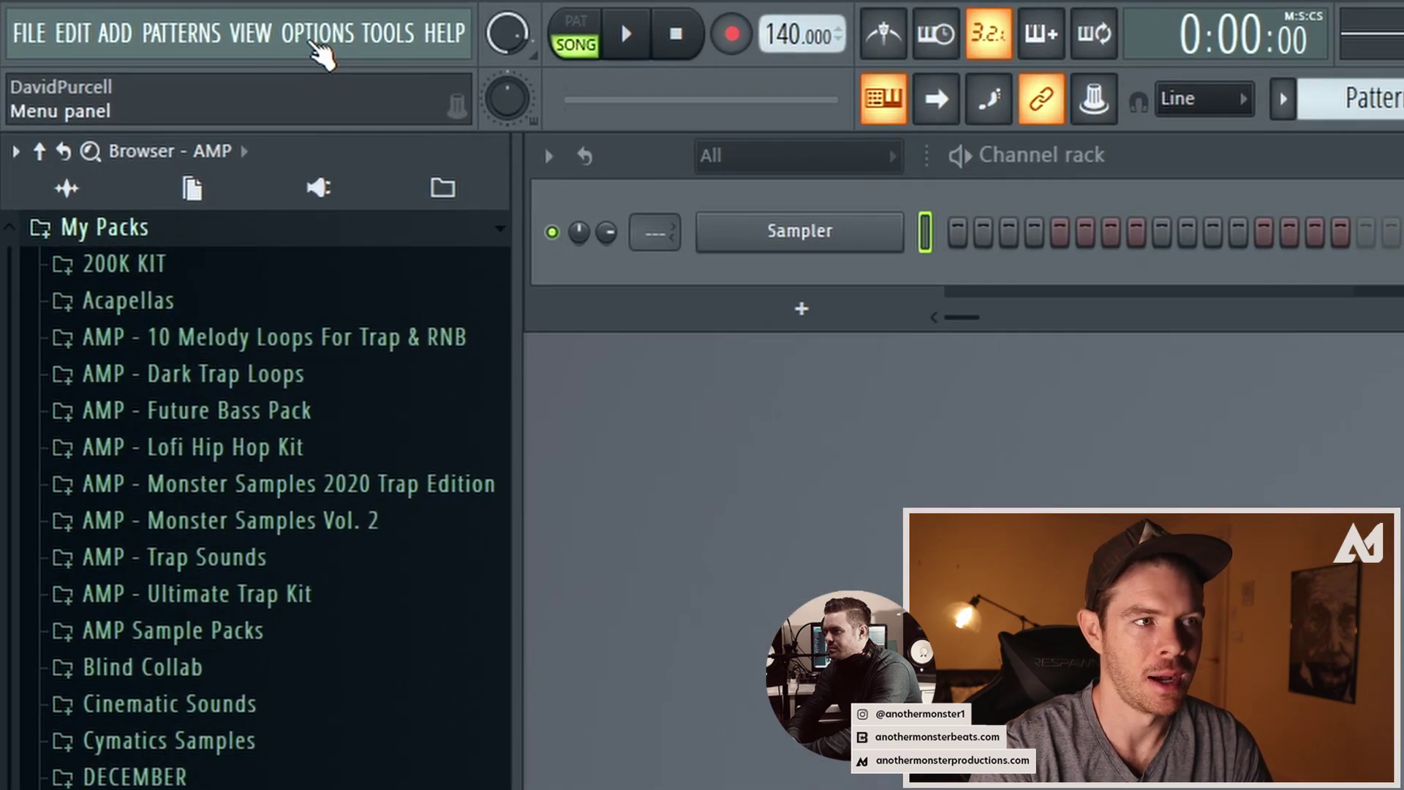
pyautogui.click(286, 33)
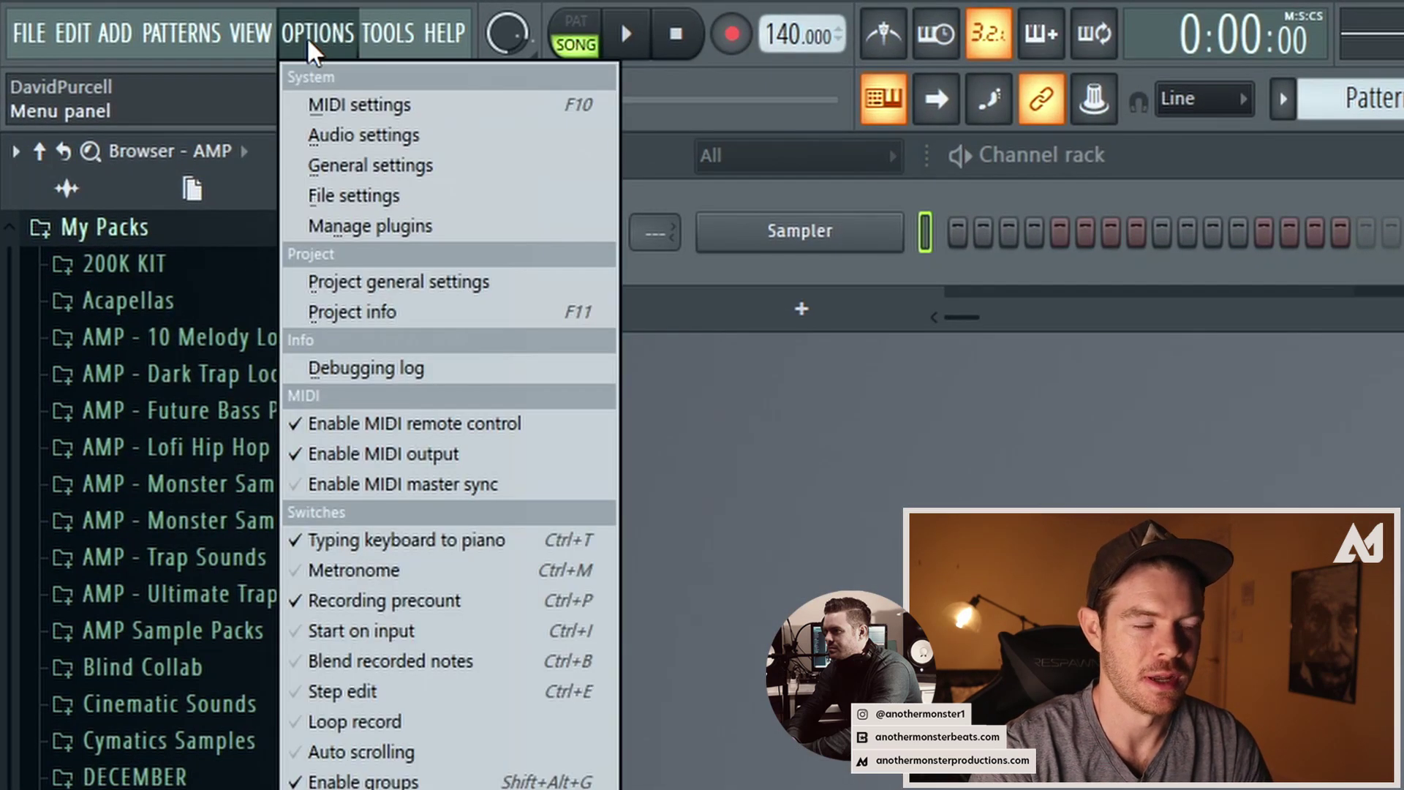
pyautogui.click(354, 196)
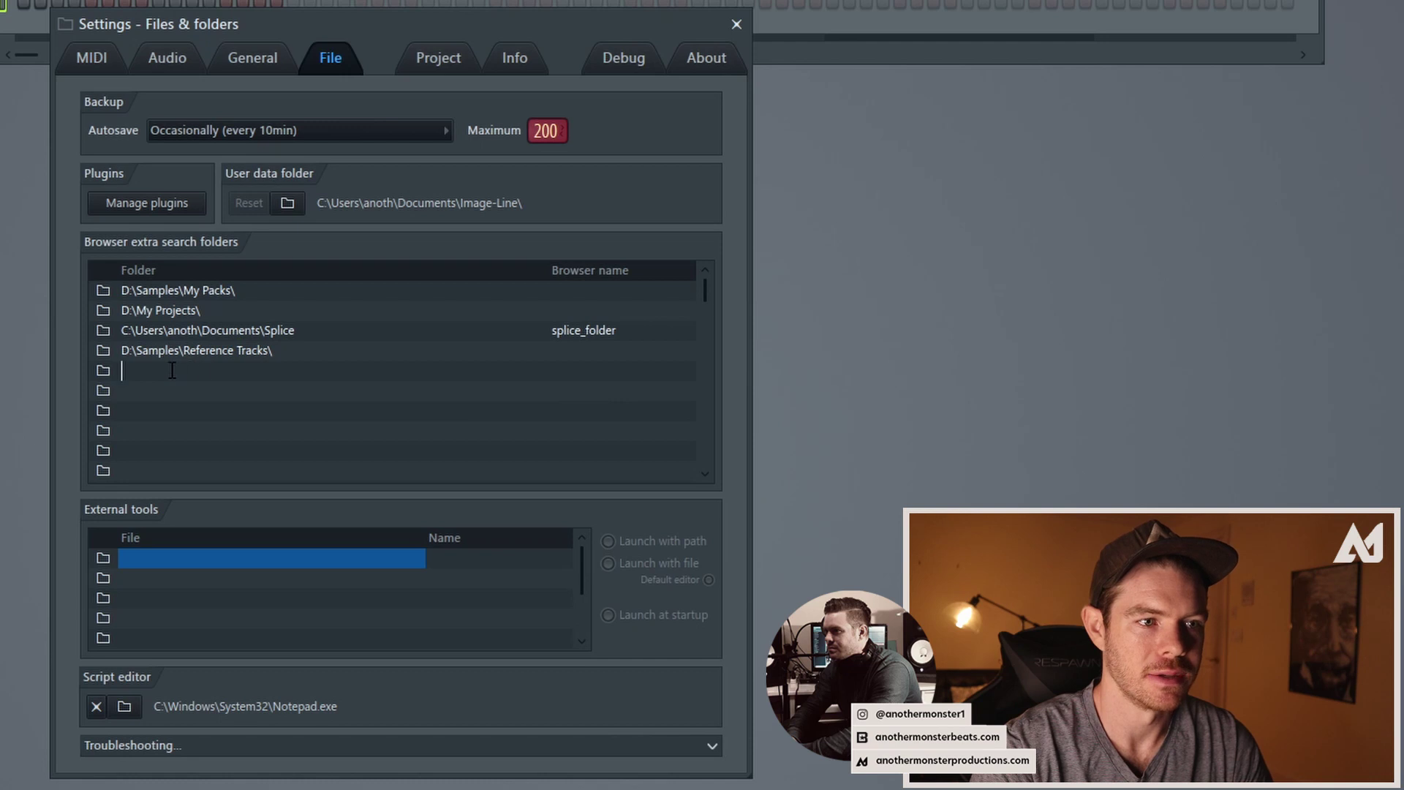
# Add D:\Samples\Best Drum Kits\ to an empty browser extra search folder slot.
pyautogui.click(103, 371)
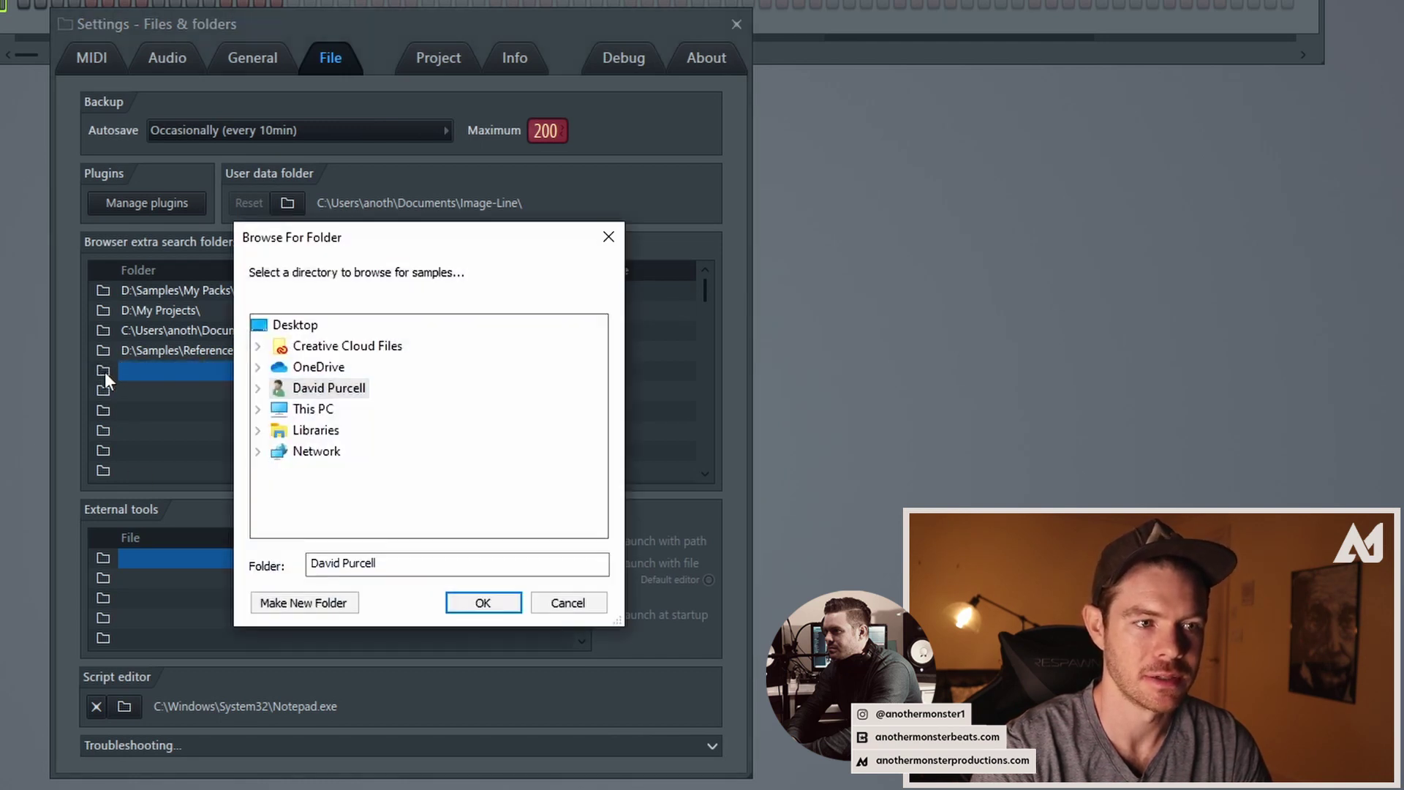
pyautogui.click(313, 410)
pyautogui.click(376, 512)
pyautogui.scroll(-2, 408, 395)
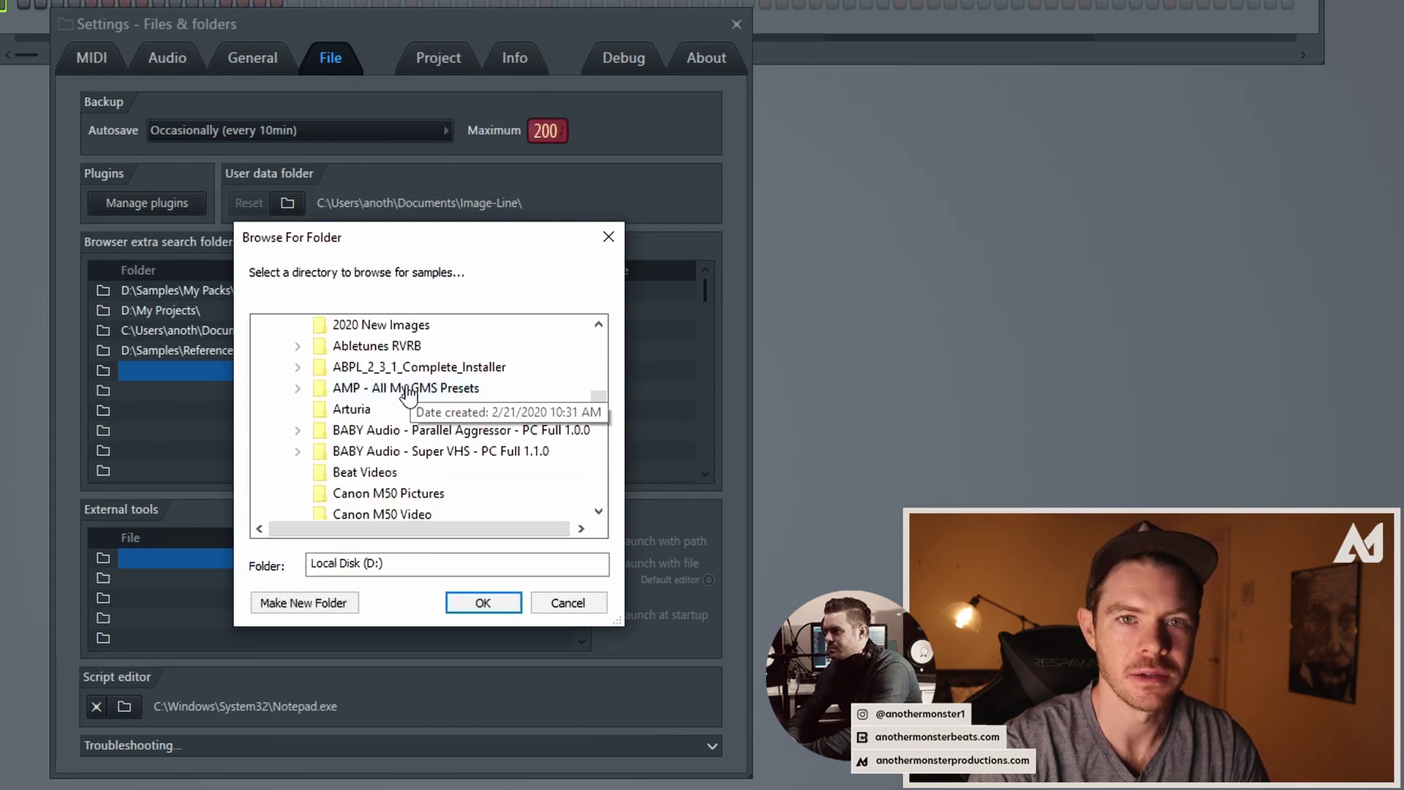
pyautogui.scroll(-3, 384, 410)
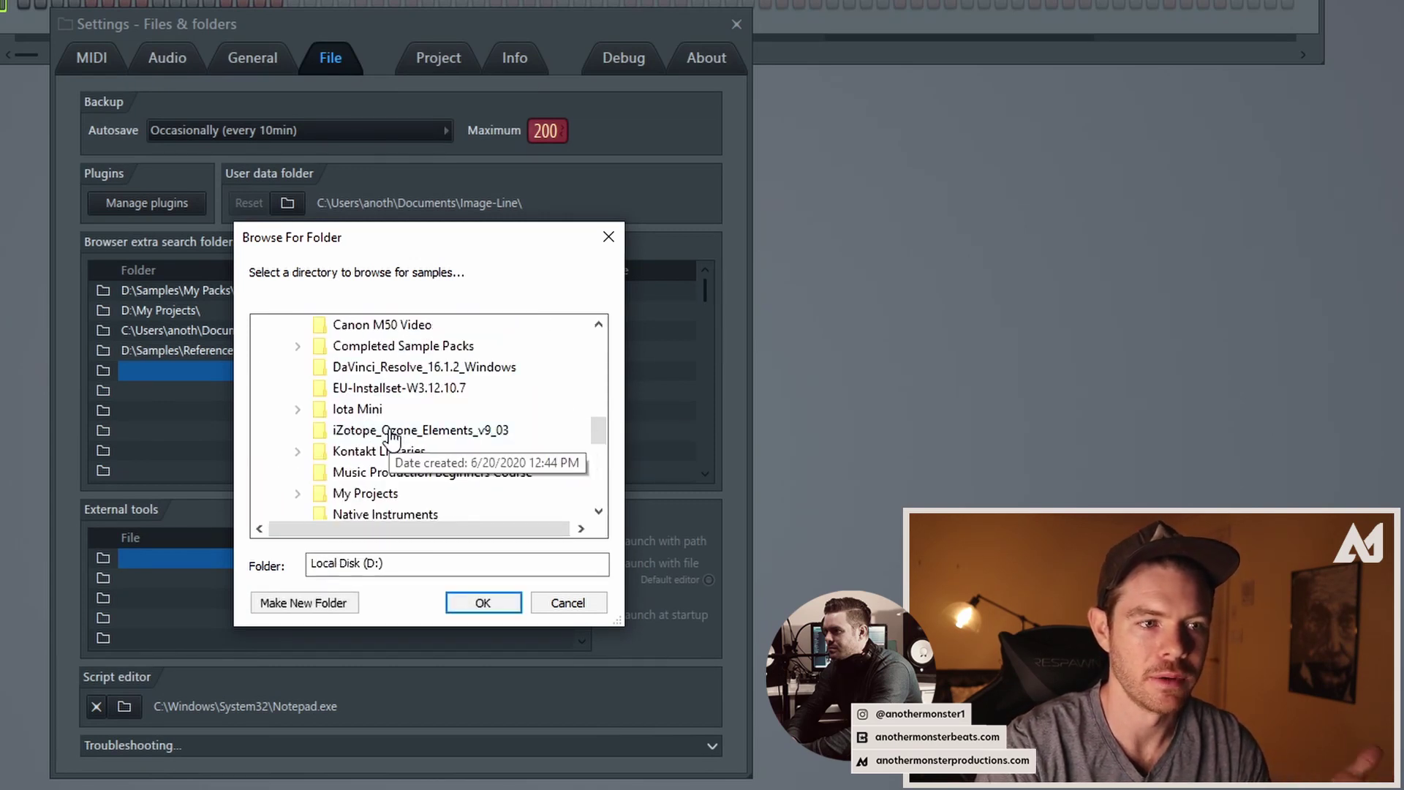
pyautogui.scroll(-4, 395, 439)
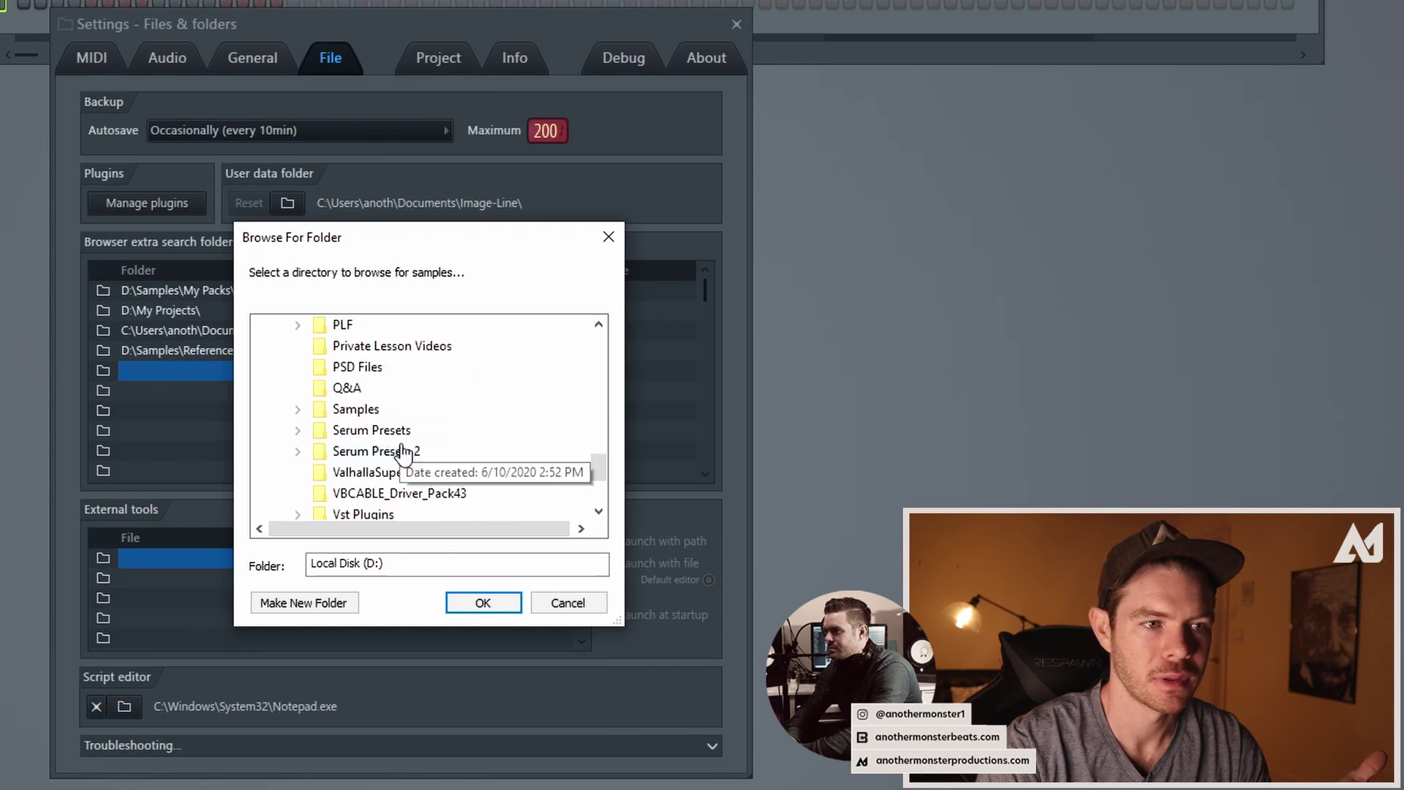
pyautogui.doubleClick(351, 409)
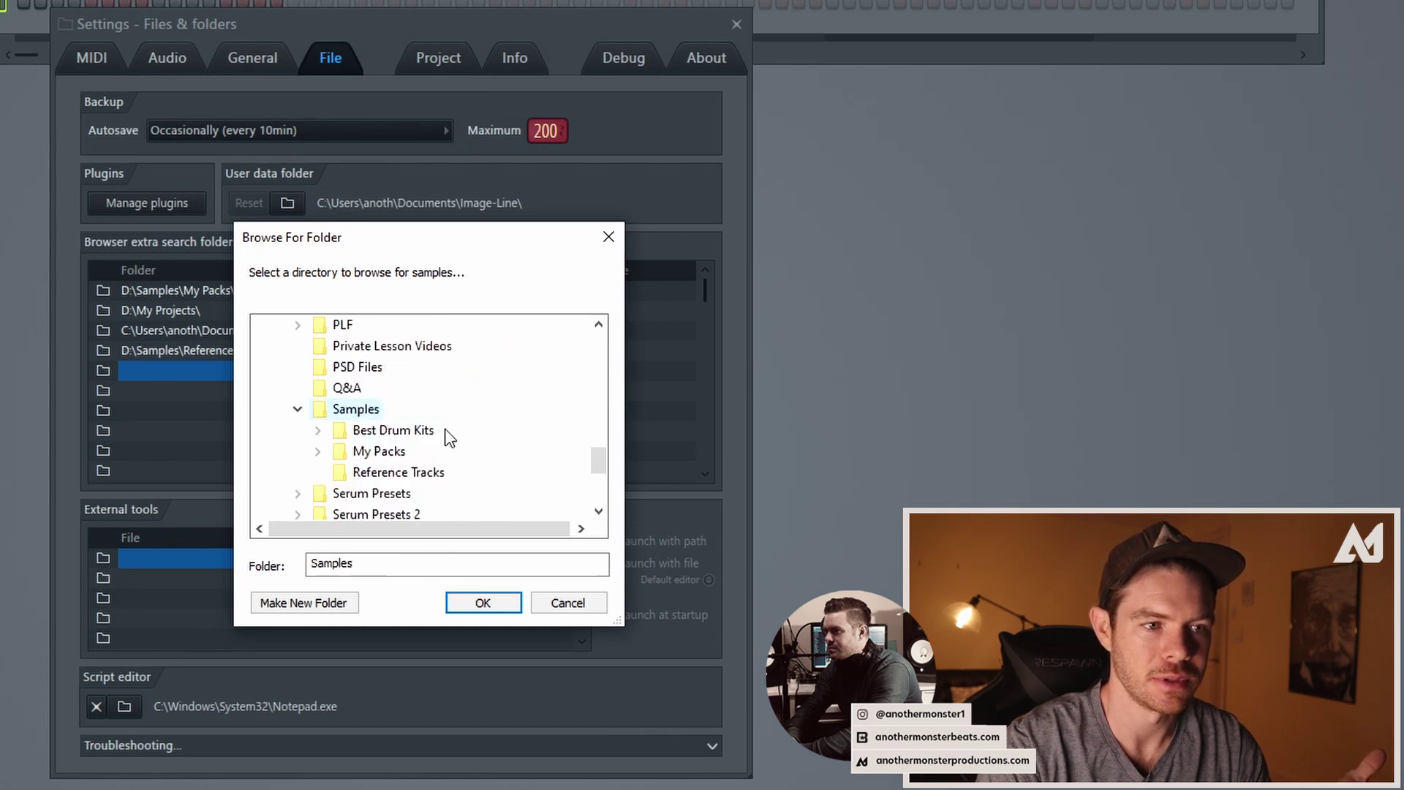
pyautogui.doubleClick(377, 432)
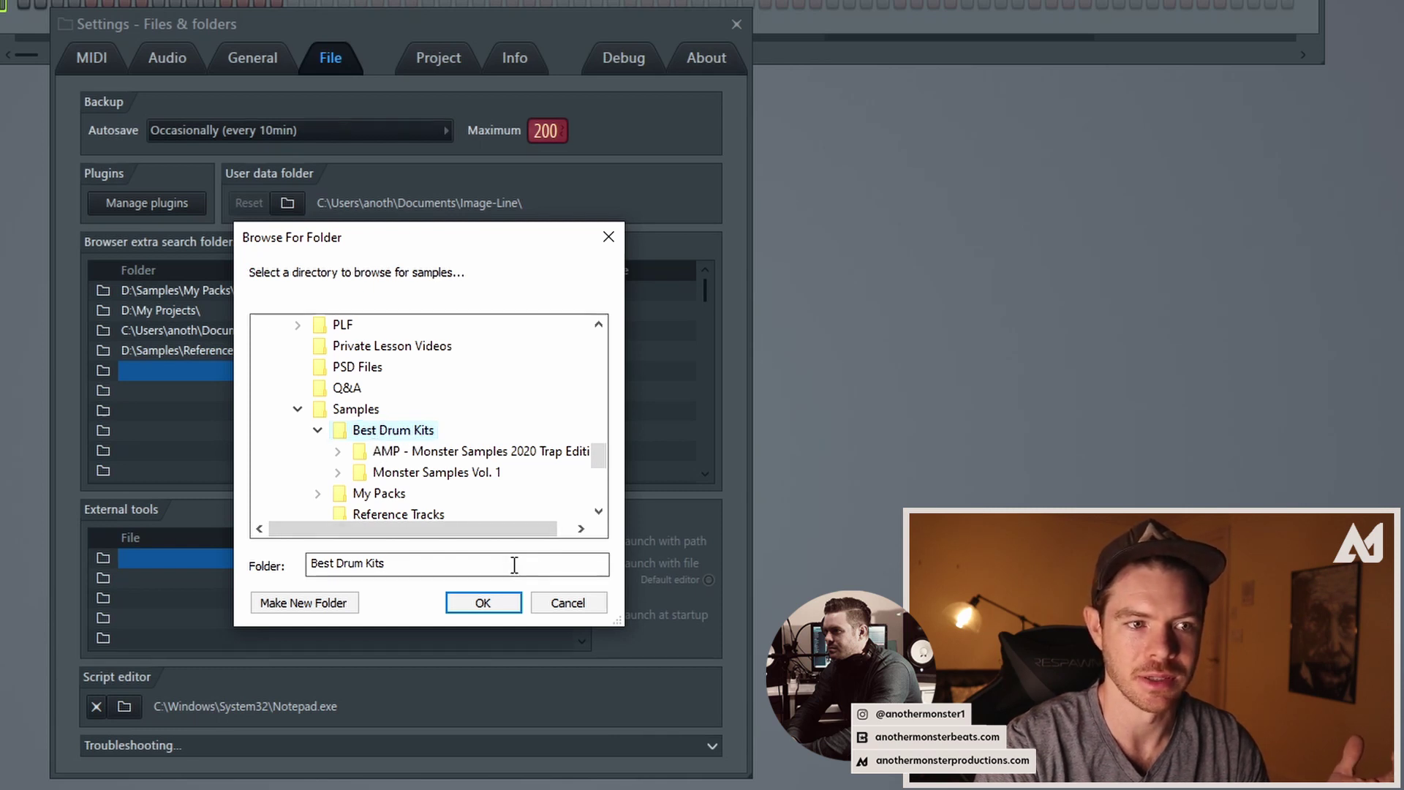
pyautogui.click(483, 602)
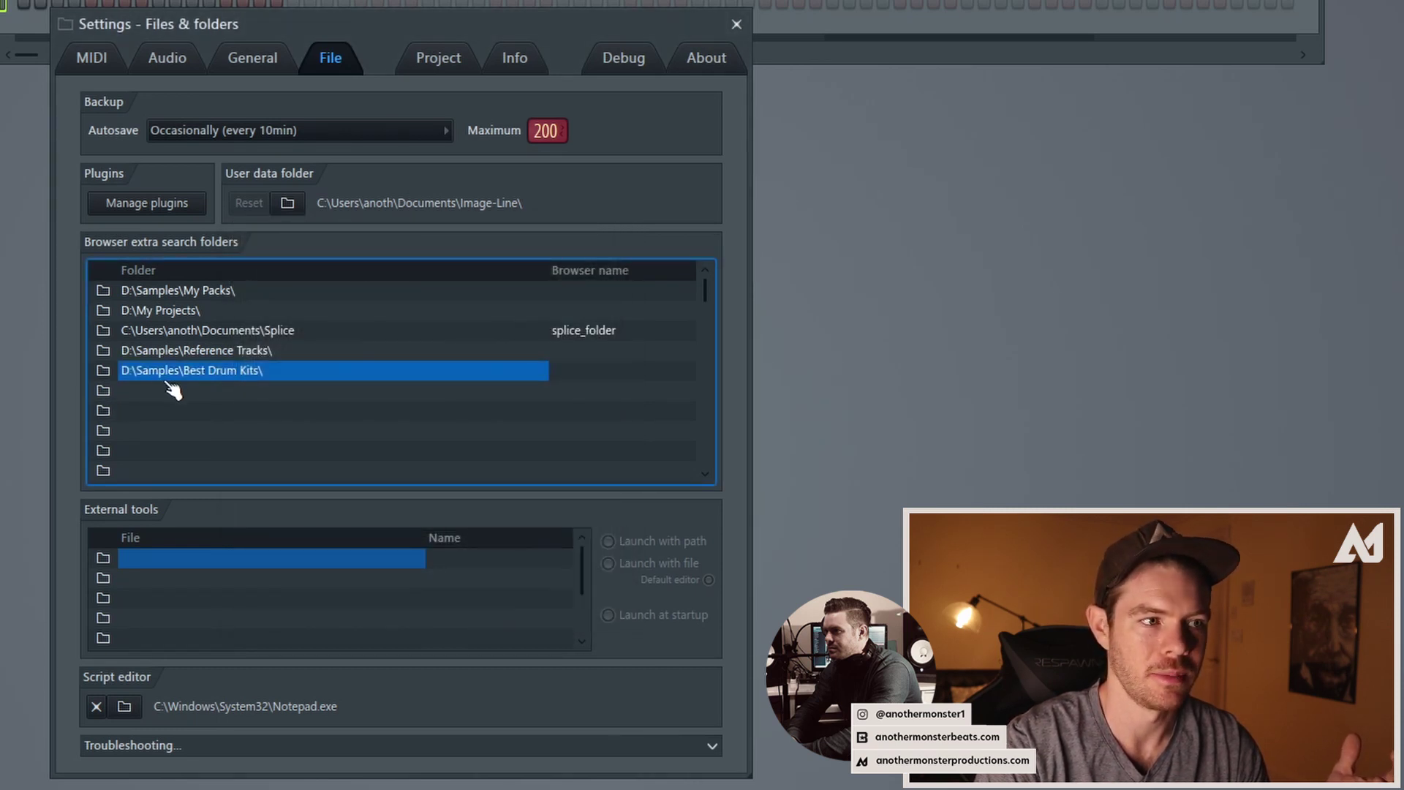
pyautogui.click(737, 25)
# Switch to Snap 5, expand Best Drum Kits and enable Show only opened folders.
pyautogui.click(30, 98)
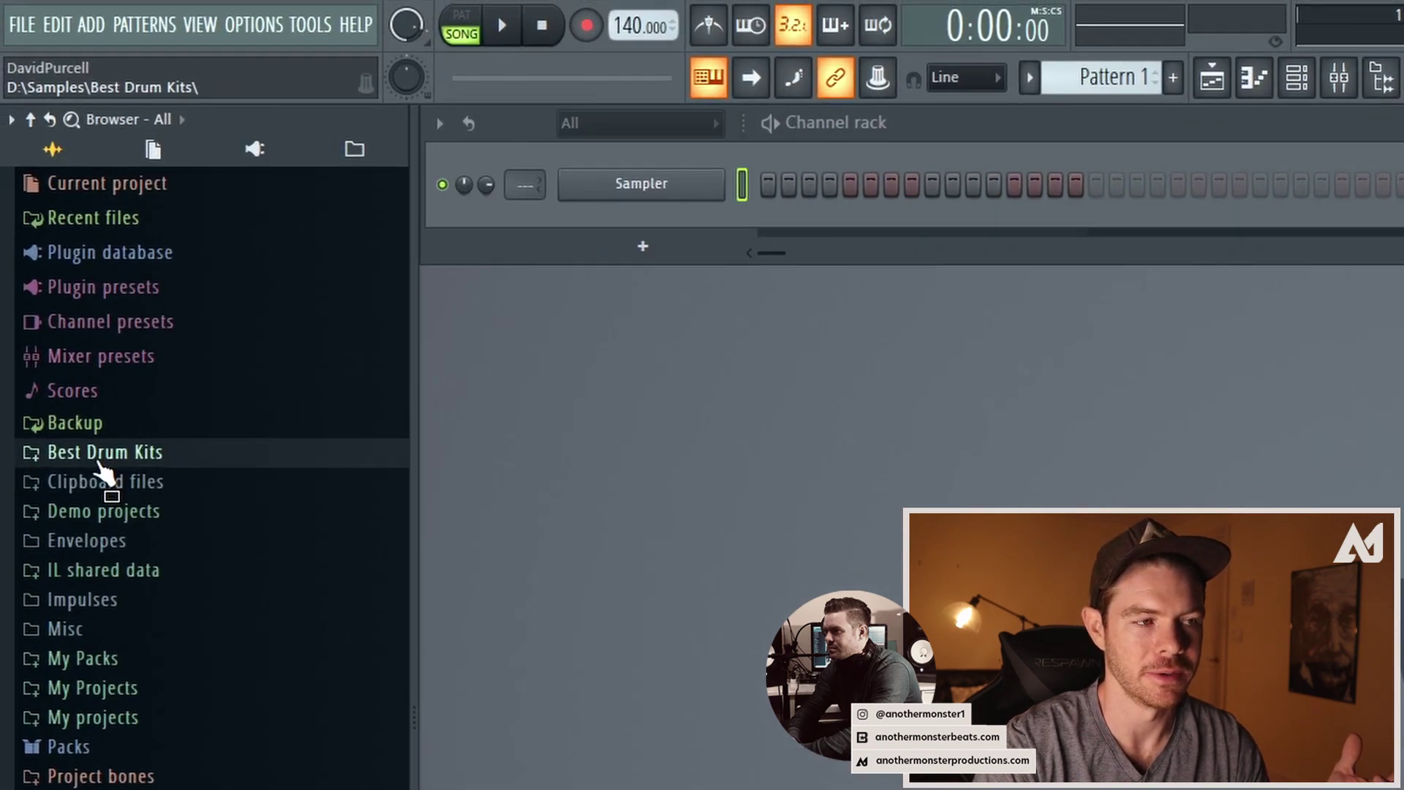
pyautogui.click(183, 131)
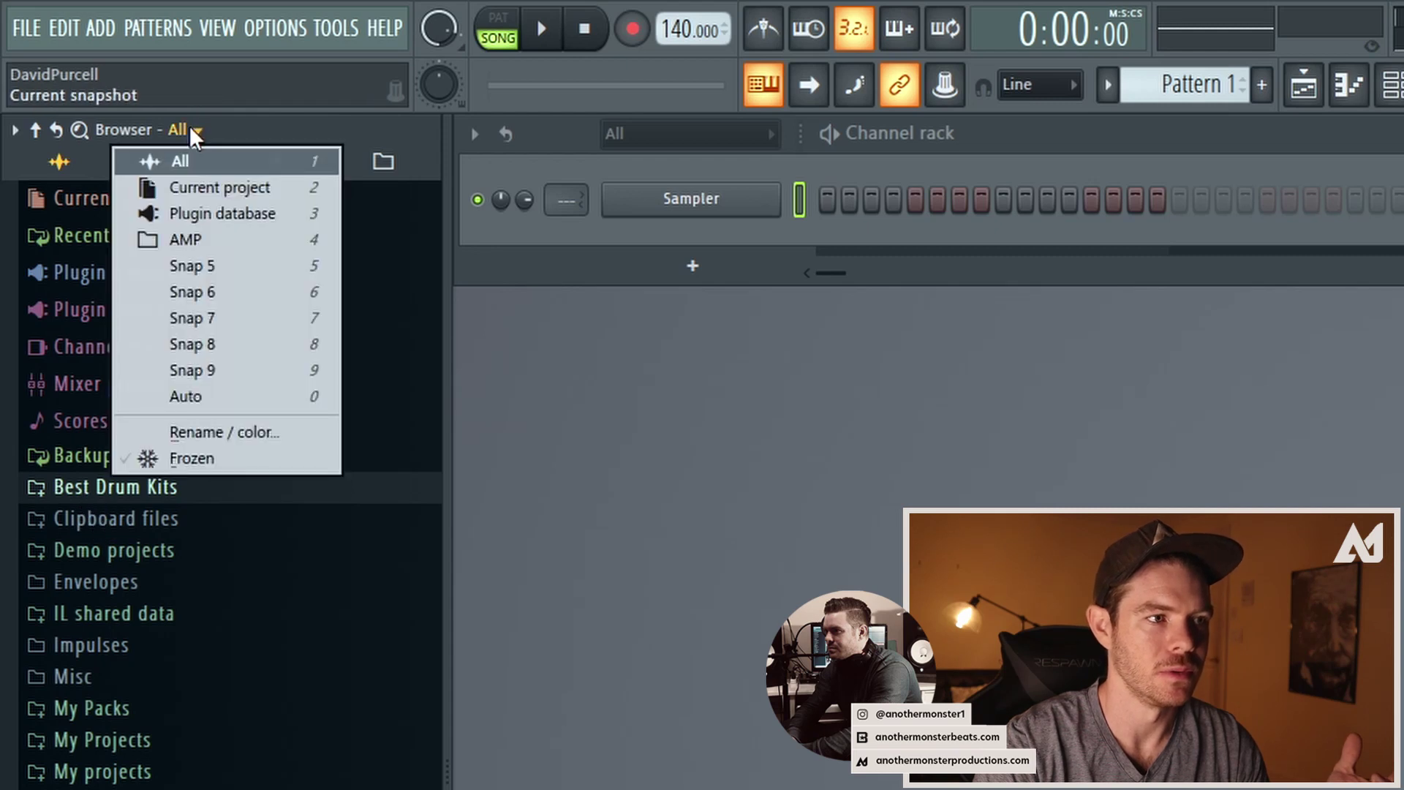
pyautogui.click(196, 269)
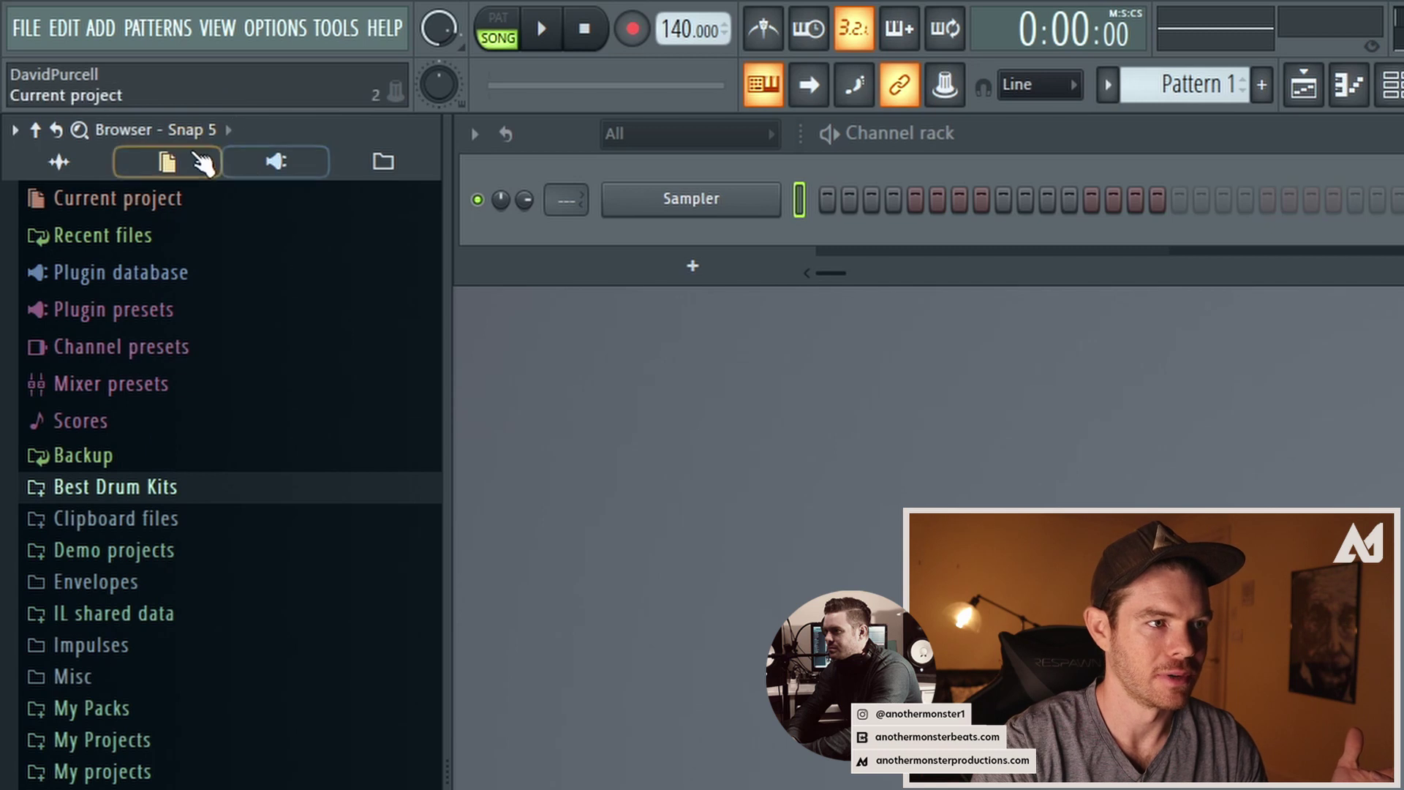
pyautogui.click(102, 493)
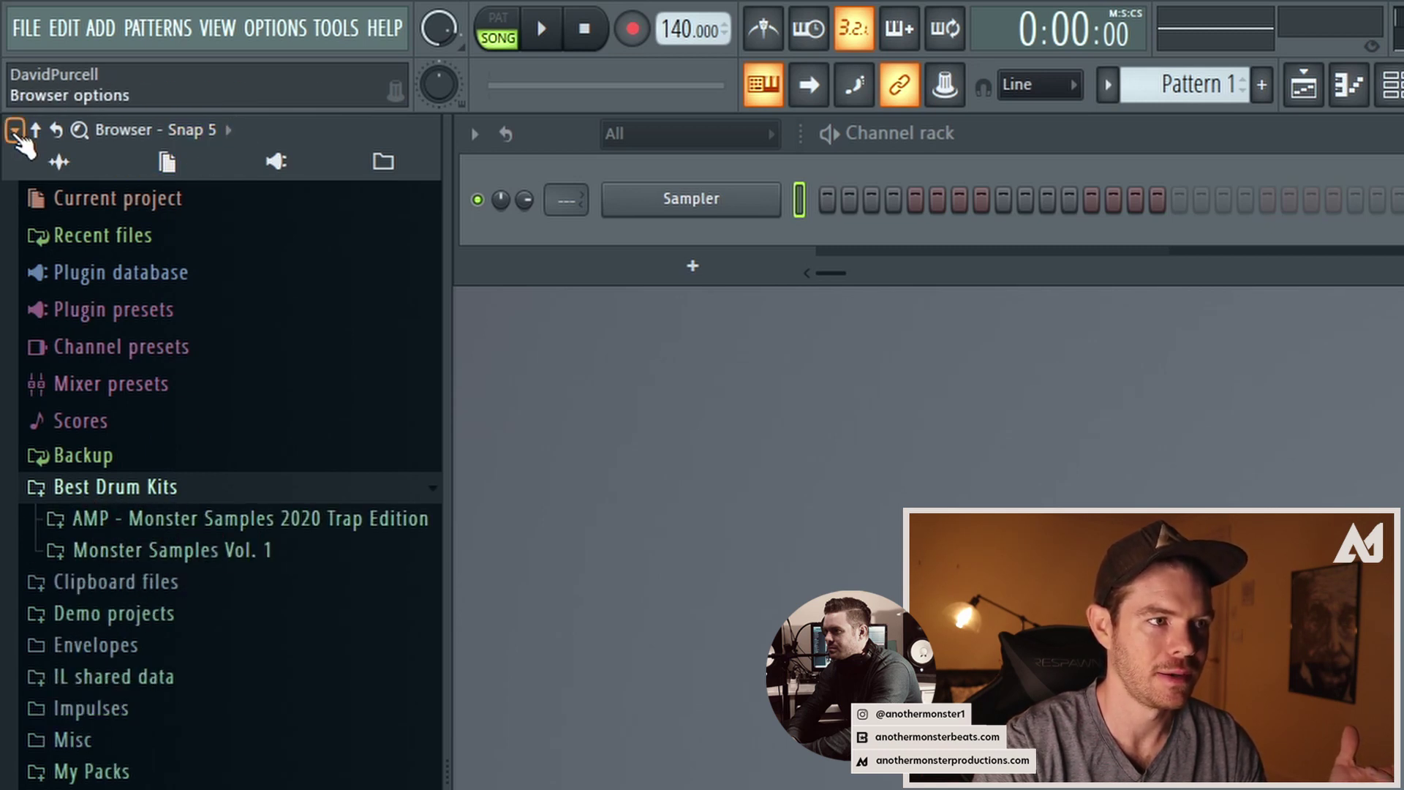
pyautogui.click(15, 132)
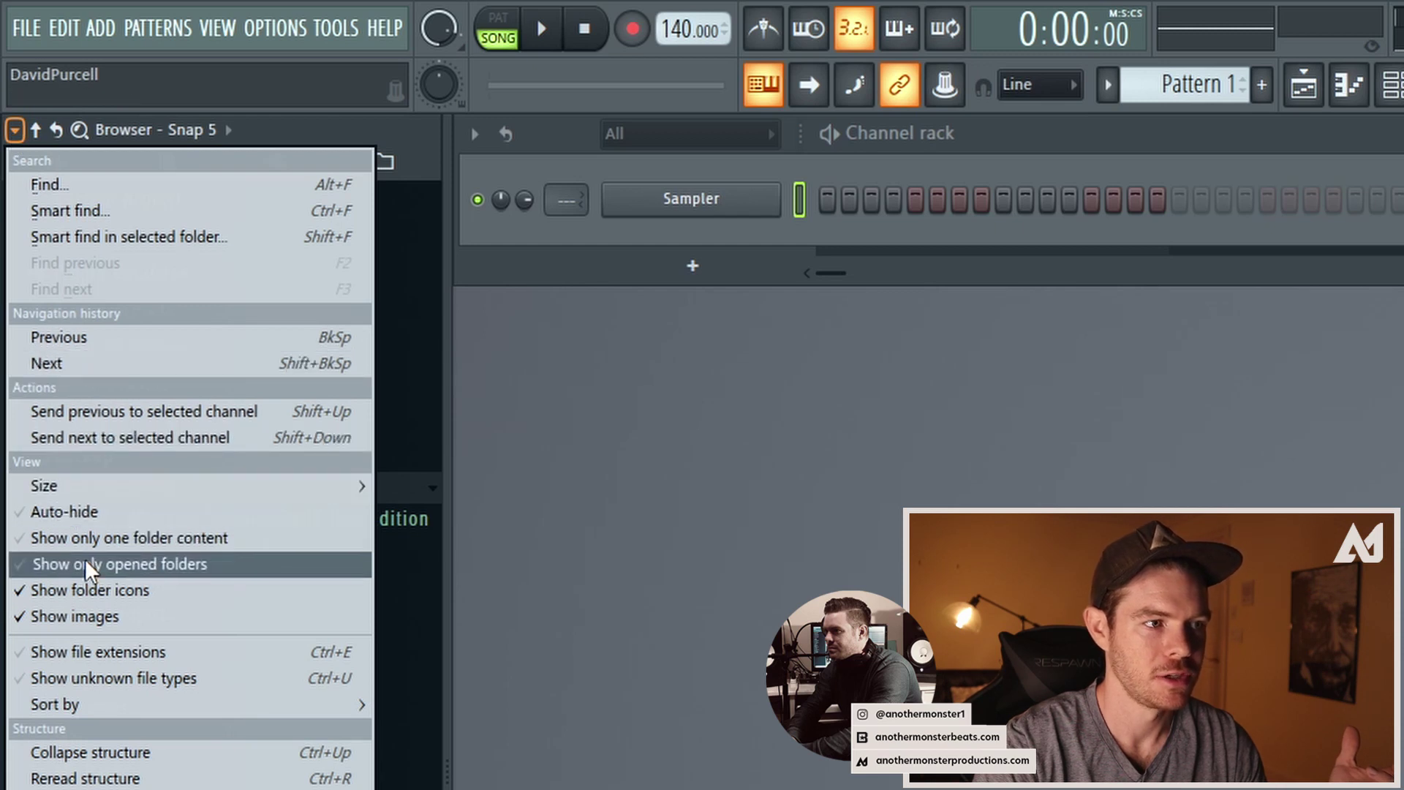
pyautogui.click(109, 565)
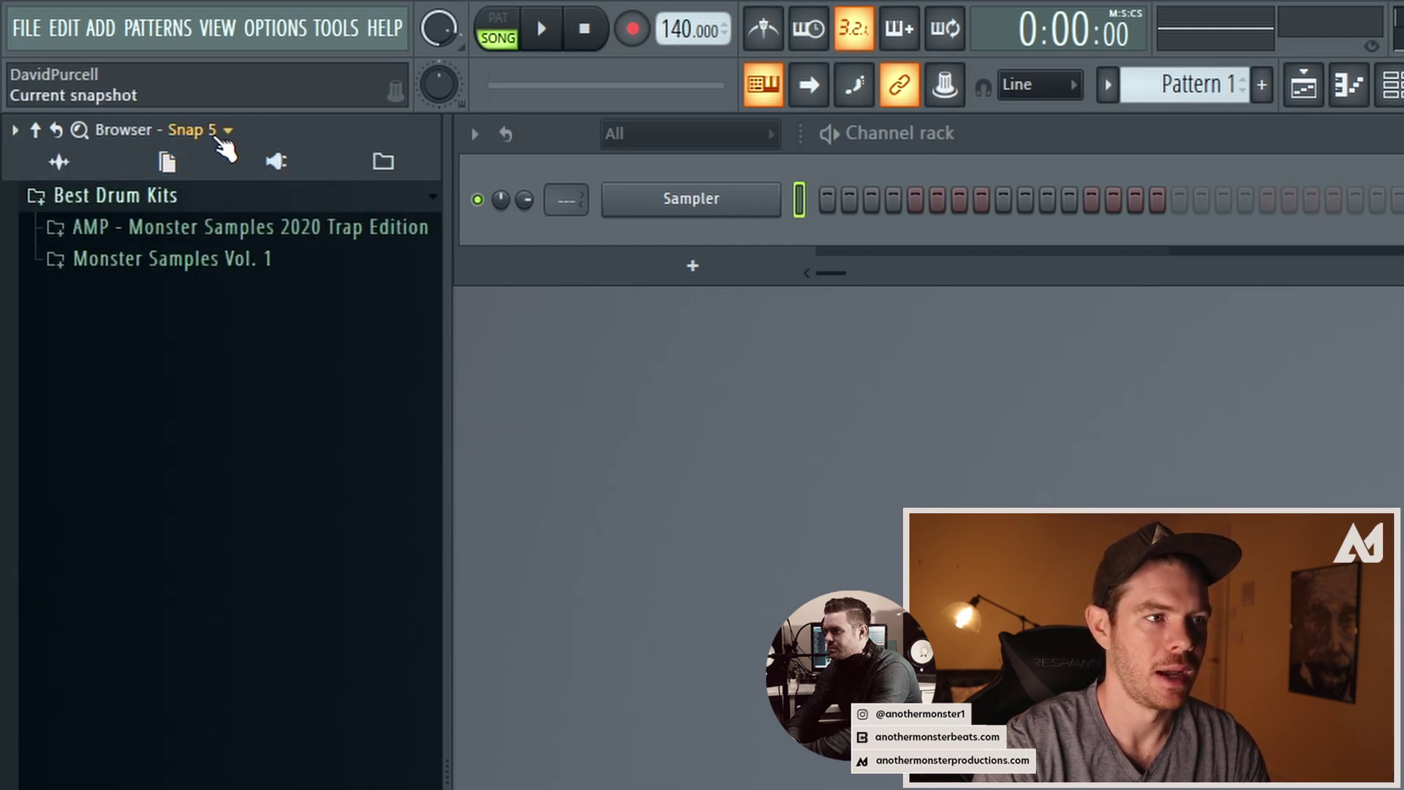
pyautogui.click(218, 133)
# Rename the snapshot to 'Best Drum Kits' with a piano-keys icon.
pyautogui.click(209, 434)
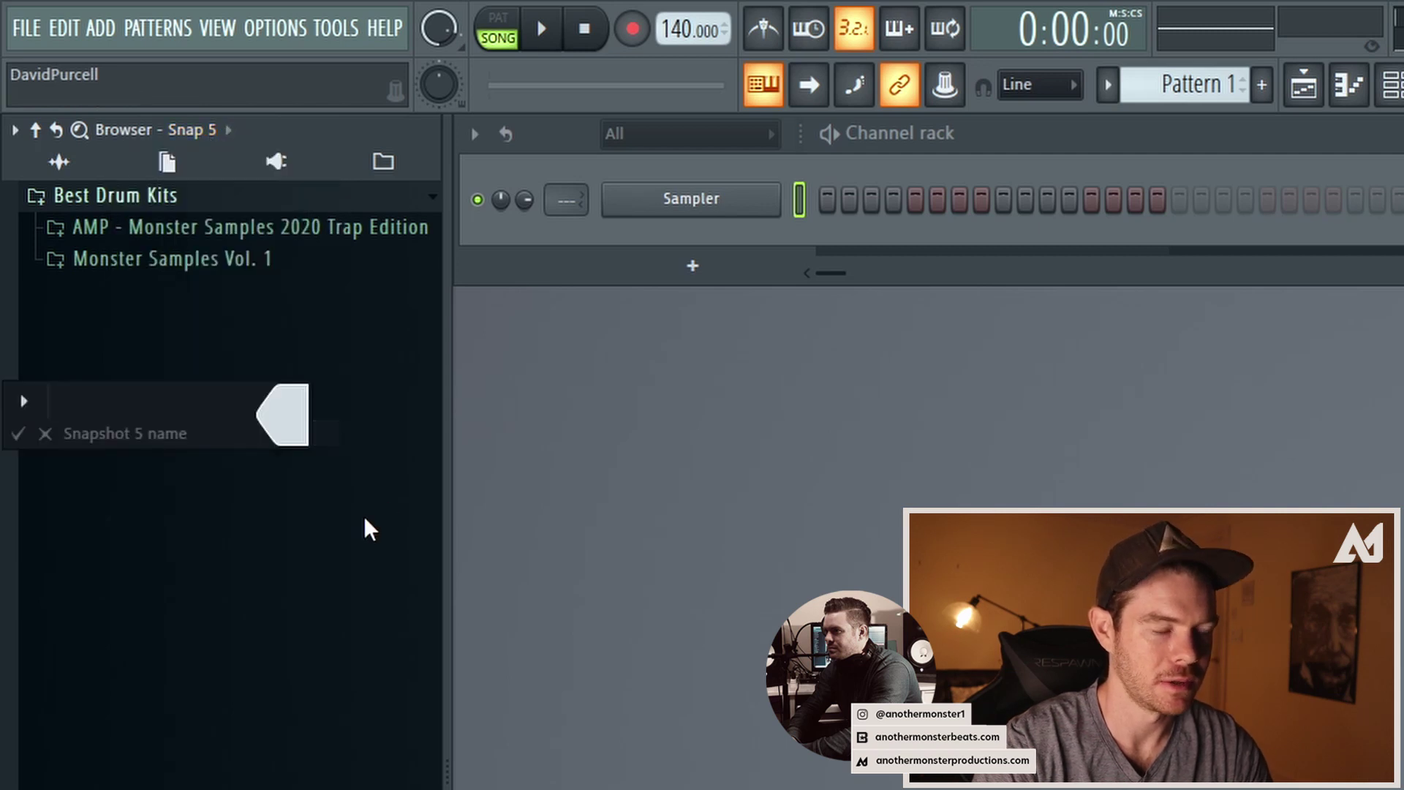
pyautogui.write('Best Drum Kits')
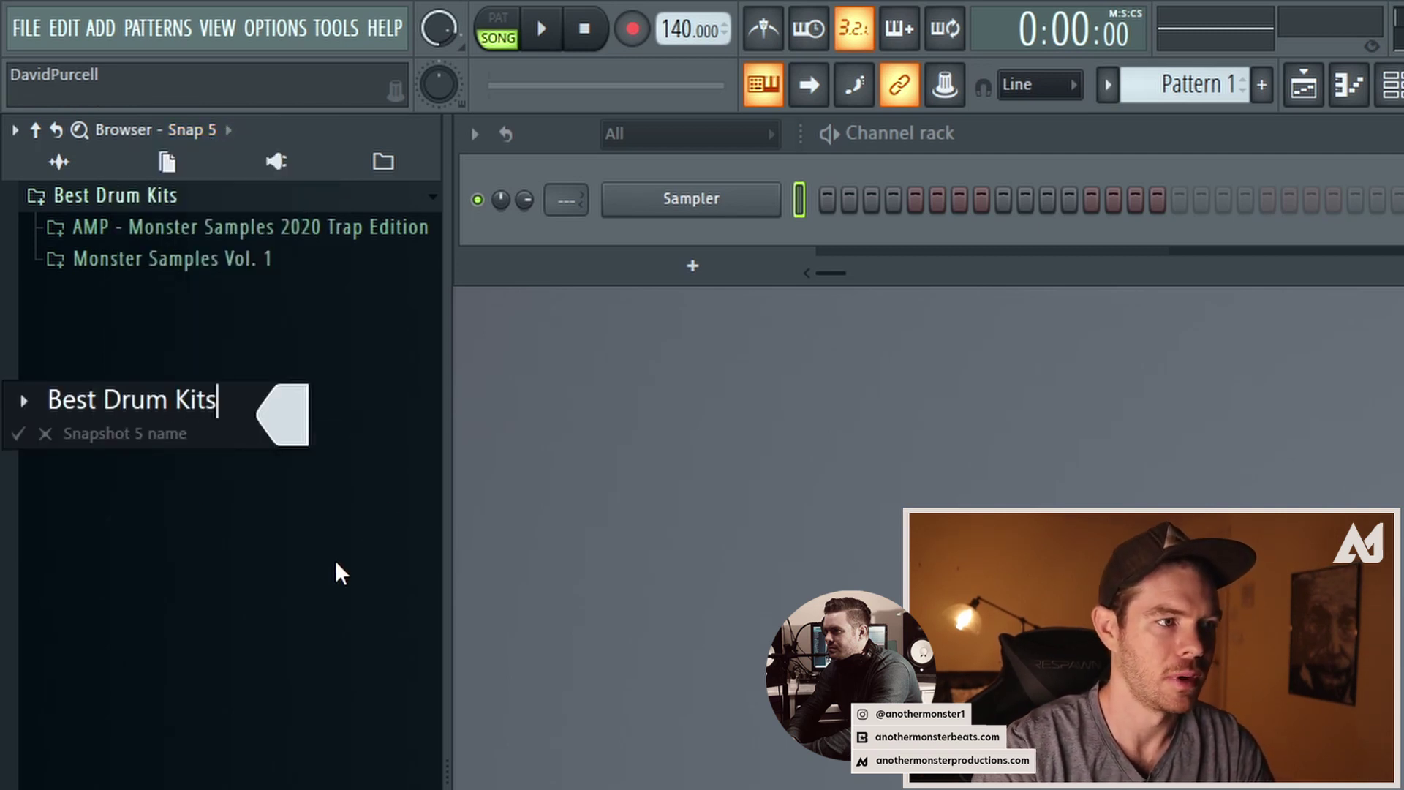
pyautogui.click(22, 401)
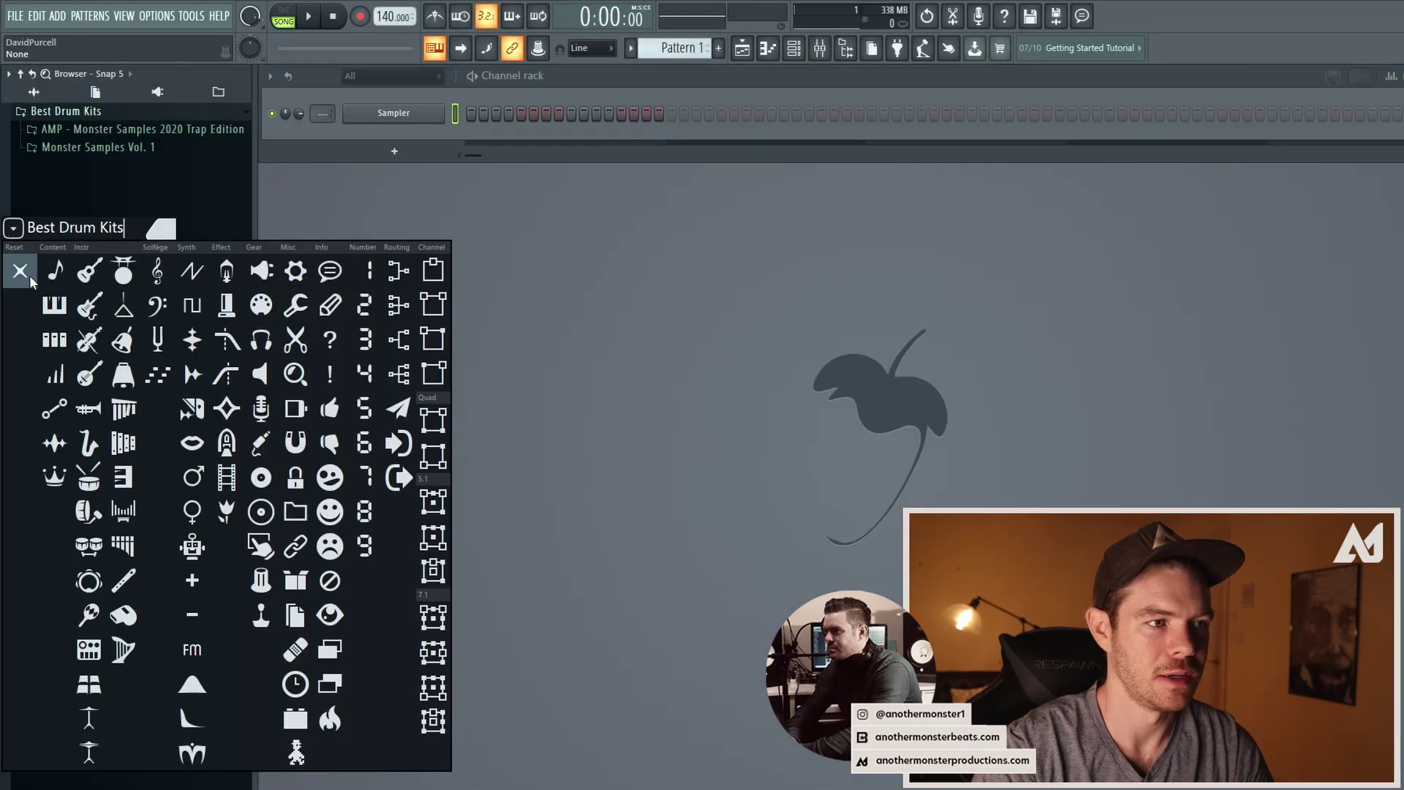
pyautogui.click(54, 304)
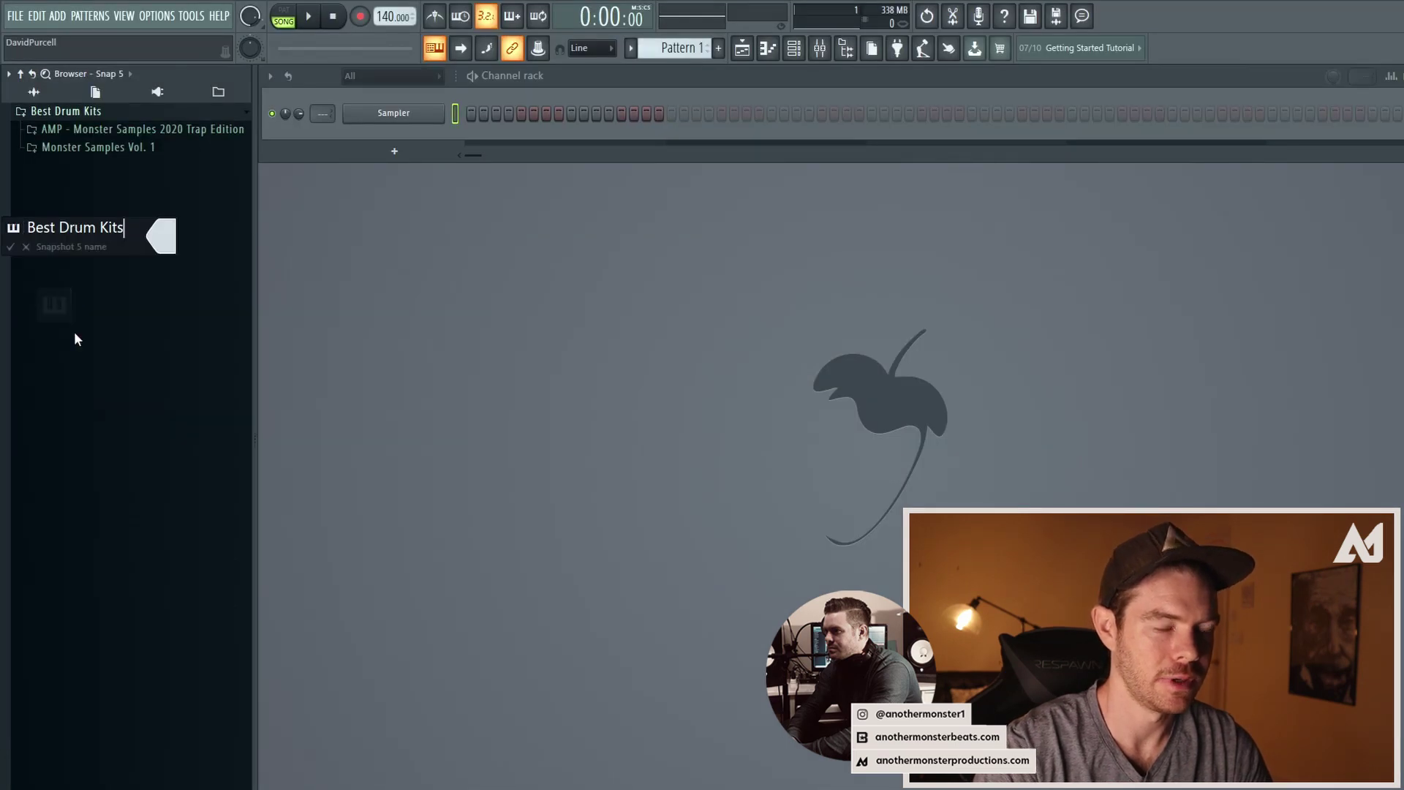
pyautogui.press('Return')
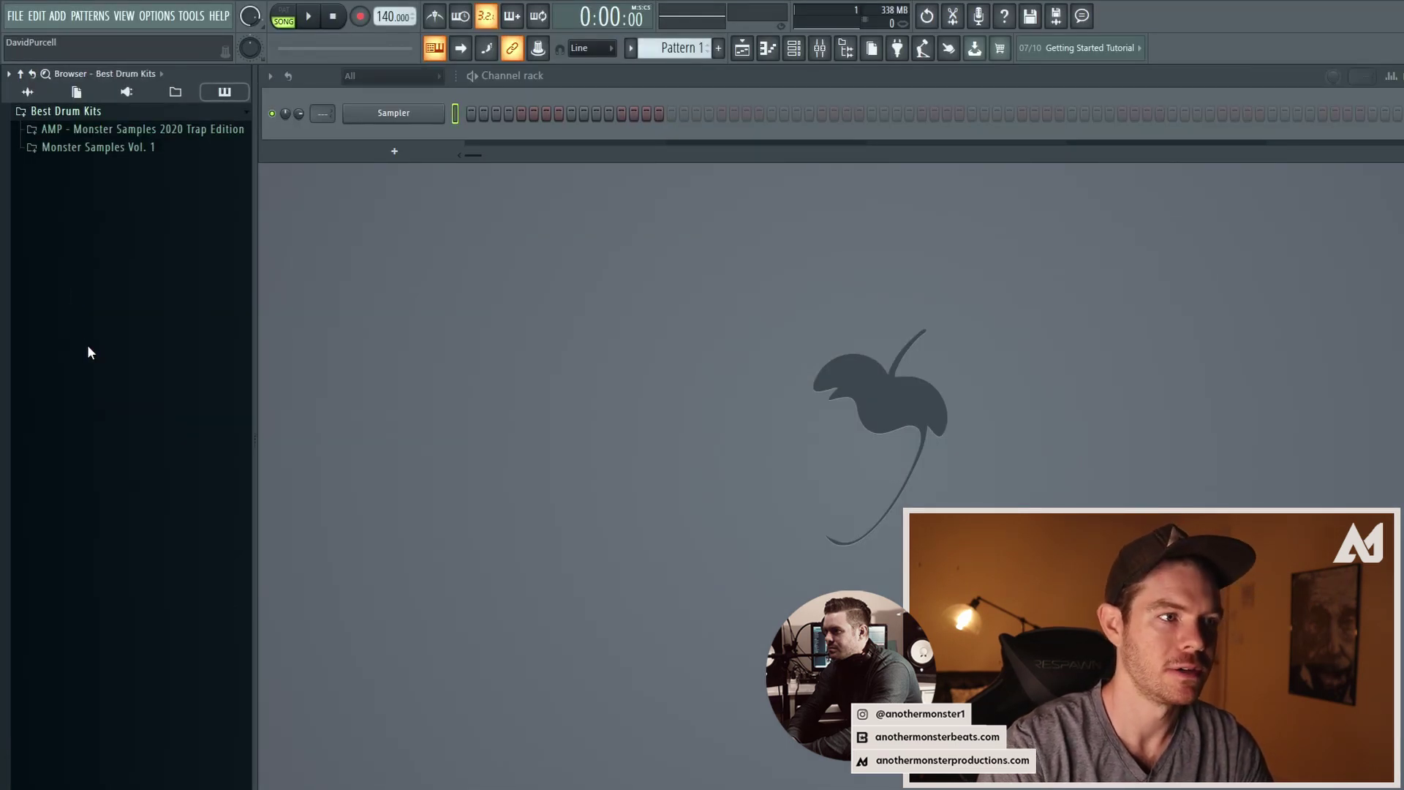
# Toggle the Best Drum Kits snap button to compare with the full view, ending on the snapshot.
pyautogui.click(225, 94)
pyautogui.click(224, 94)
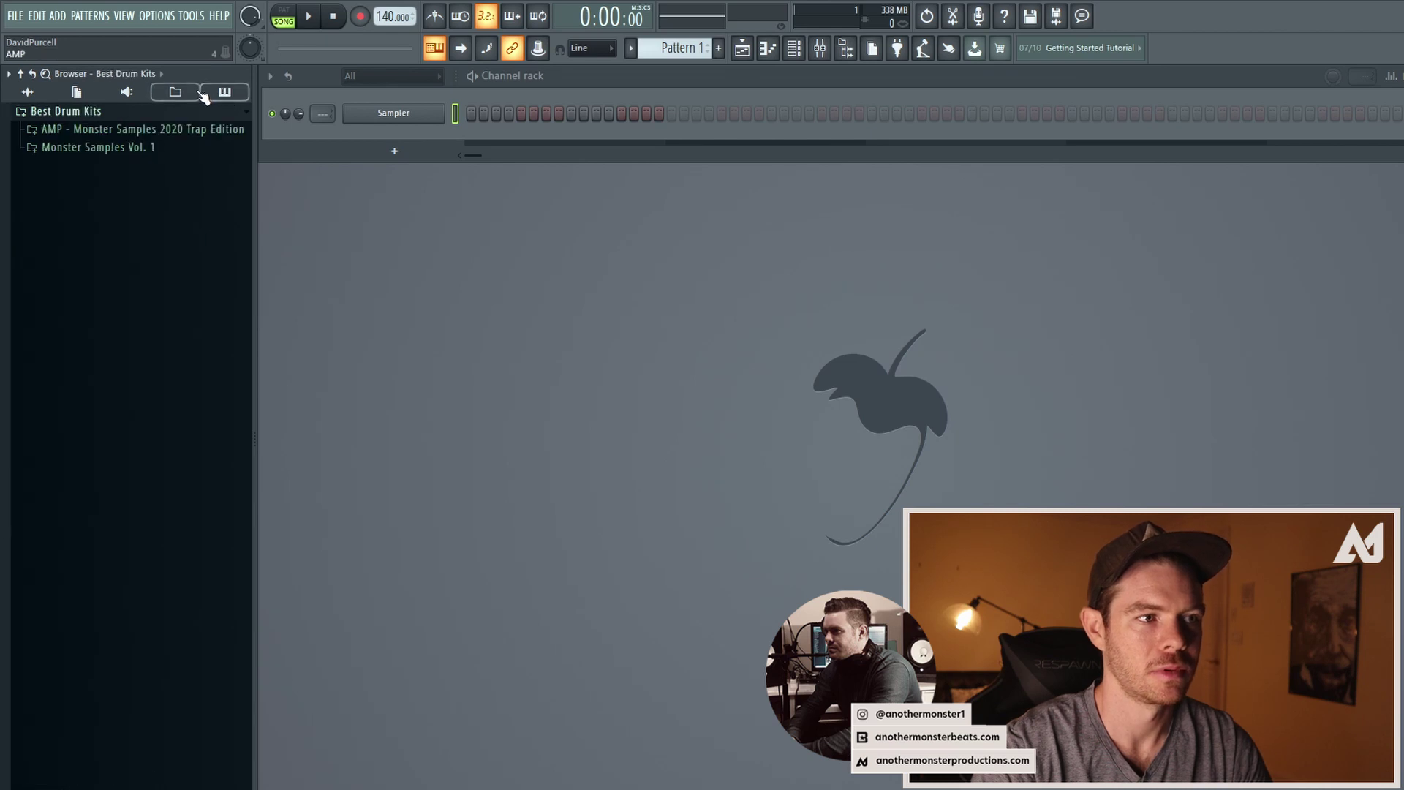
pyautogui.click(224, 94)
pyautogui.click(223, 93)
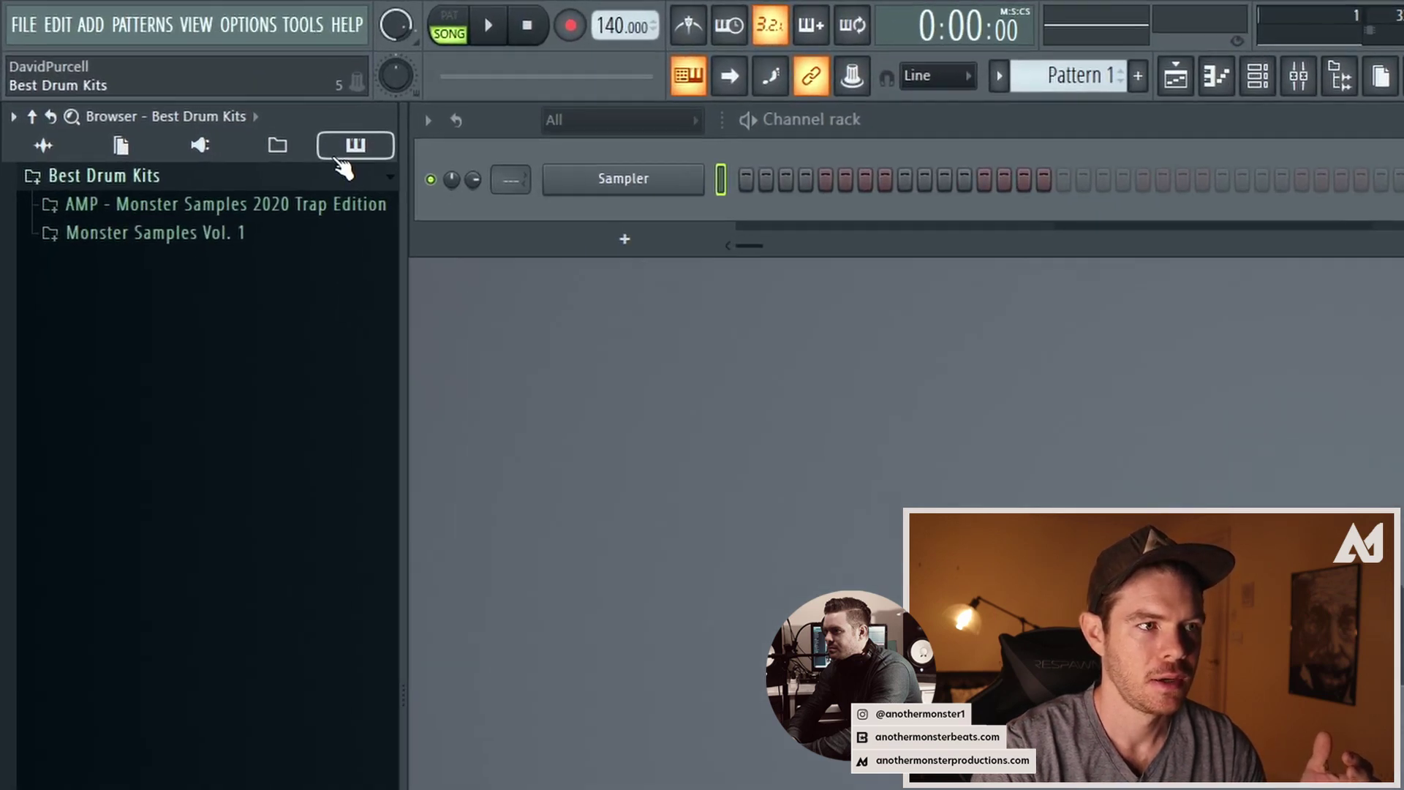
# Delete the Best Drum Kits snapshot's name and reset its icon so it reverts to Snap 5.
pyautogui.click(205, 116)
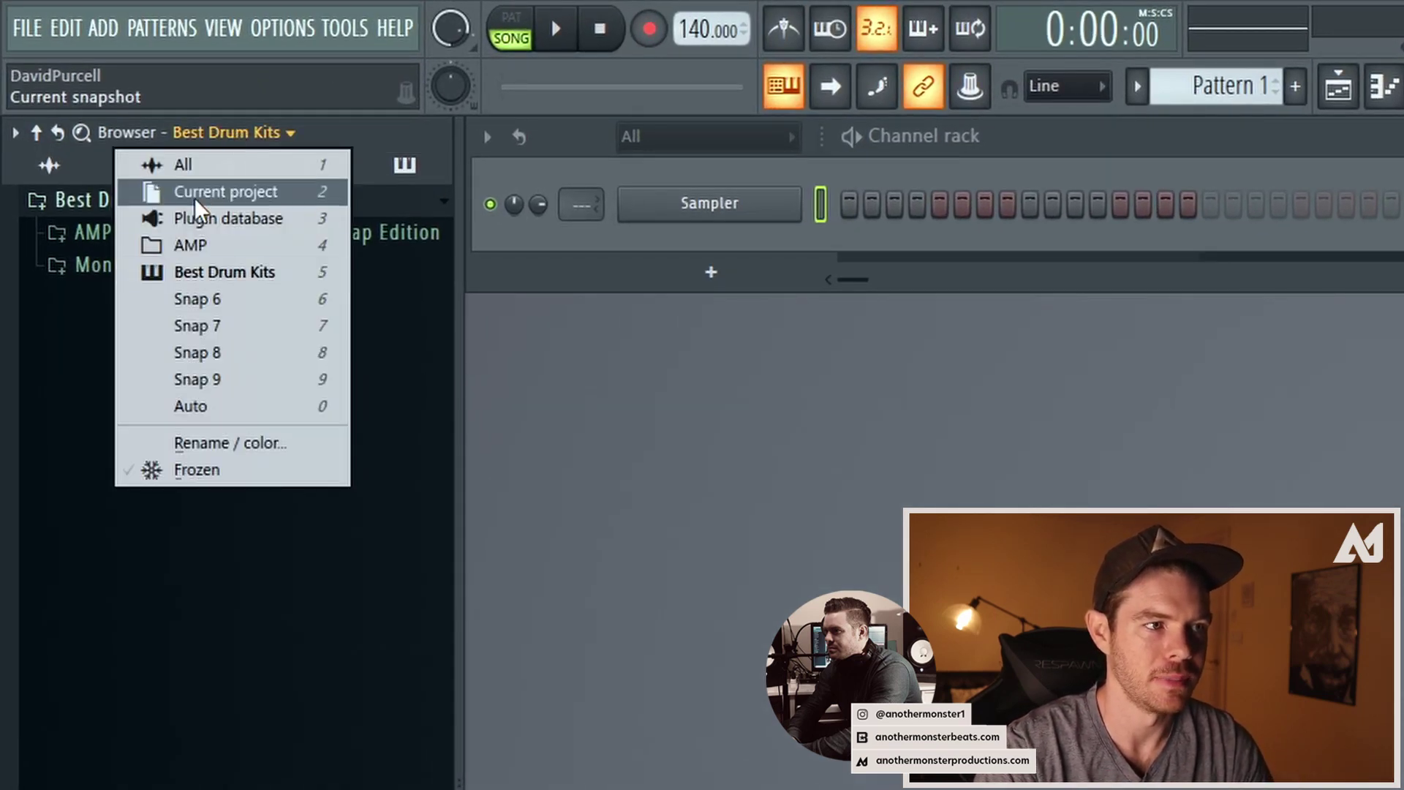
pyautogui.click(211, 275)
pyautogui.click(233, 137)
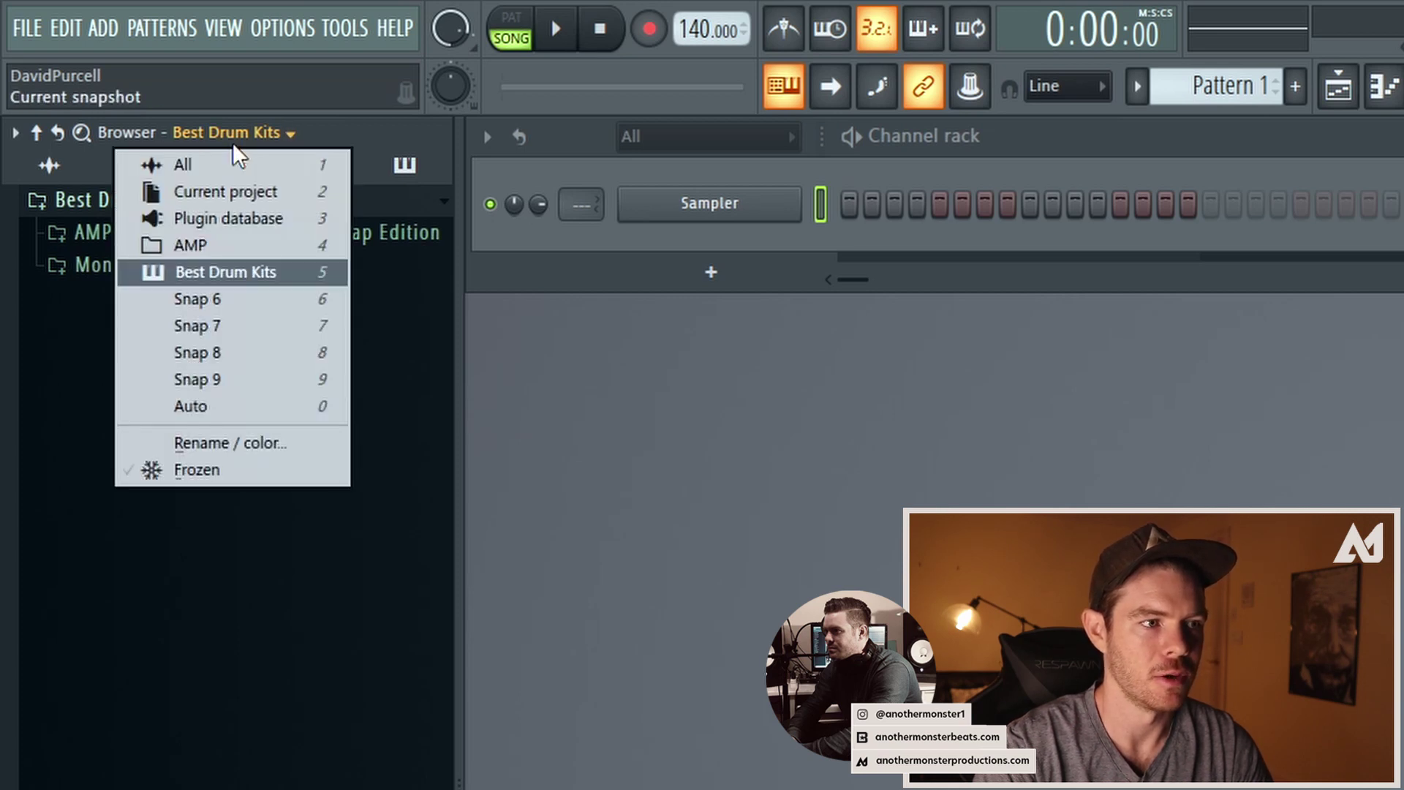
pyautogui.click(201, 439)
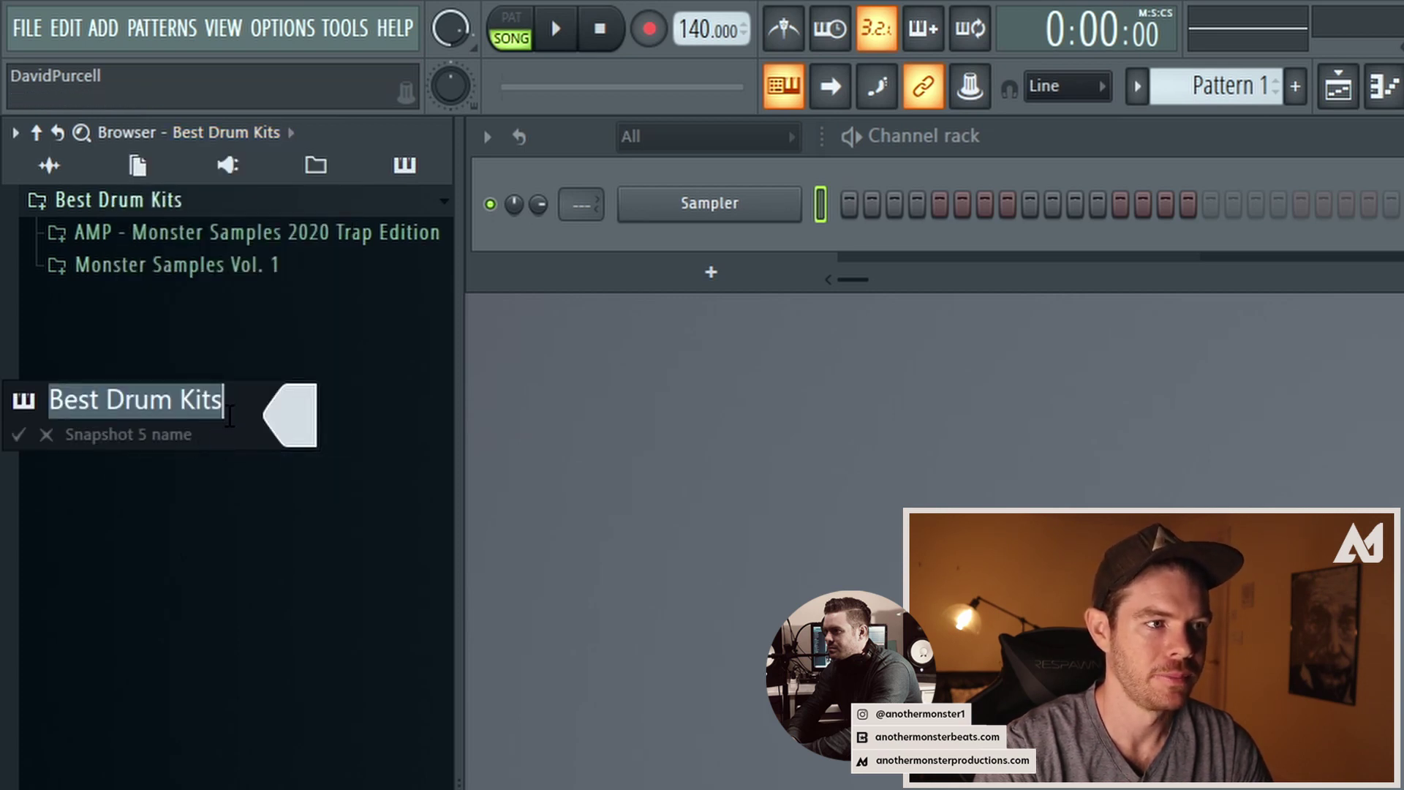
pyautogui.click(229, 415)
pyautogui.hotkey('ctrl', 'a')
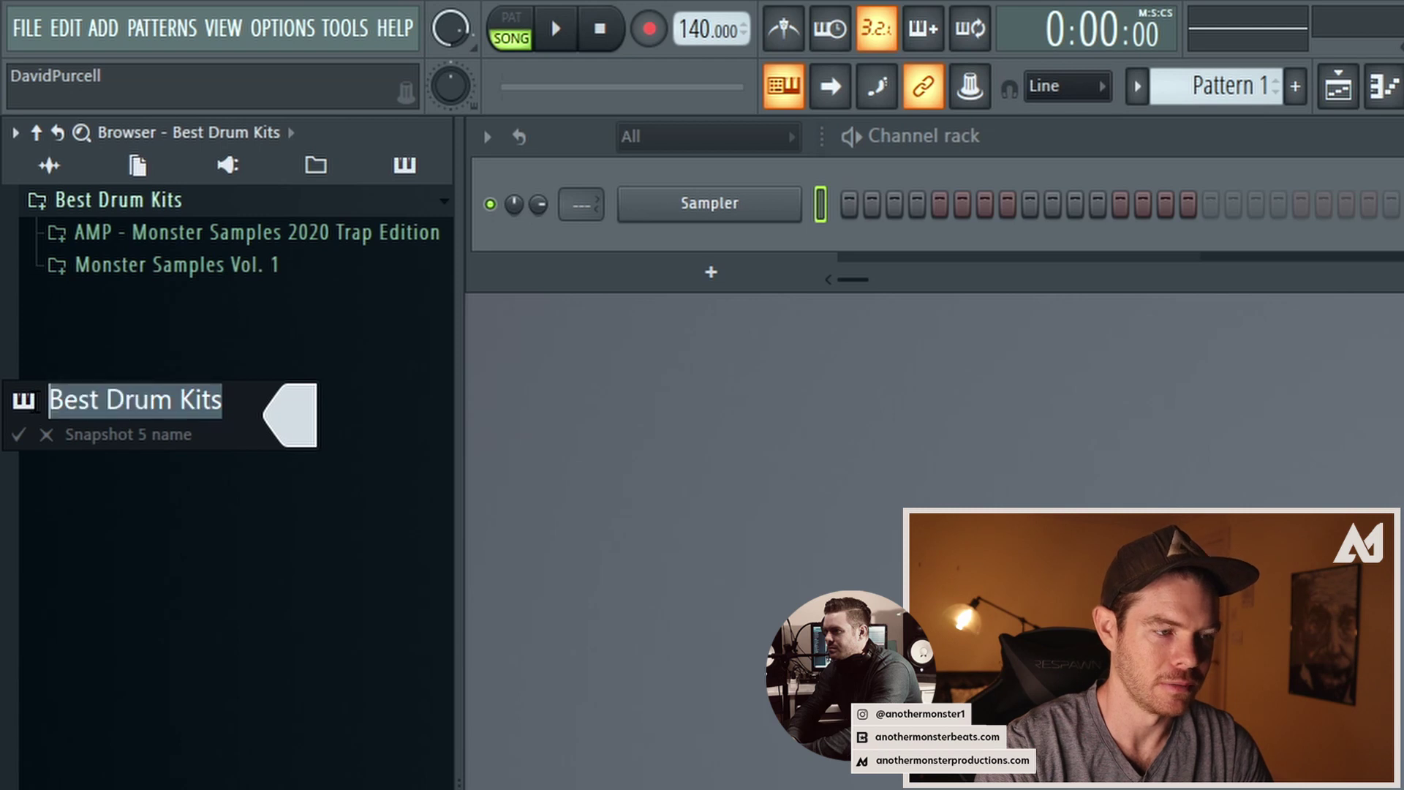
pyautogui.press('BackSpace')
pyautogui.click(30, 397)
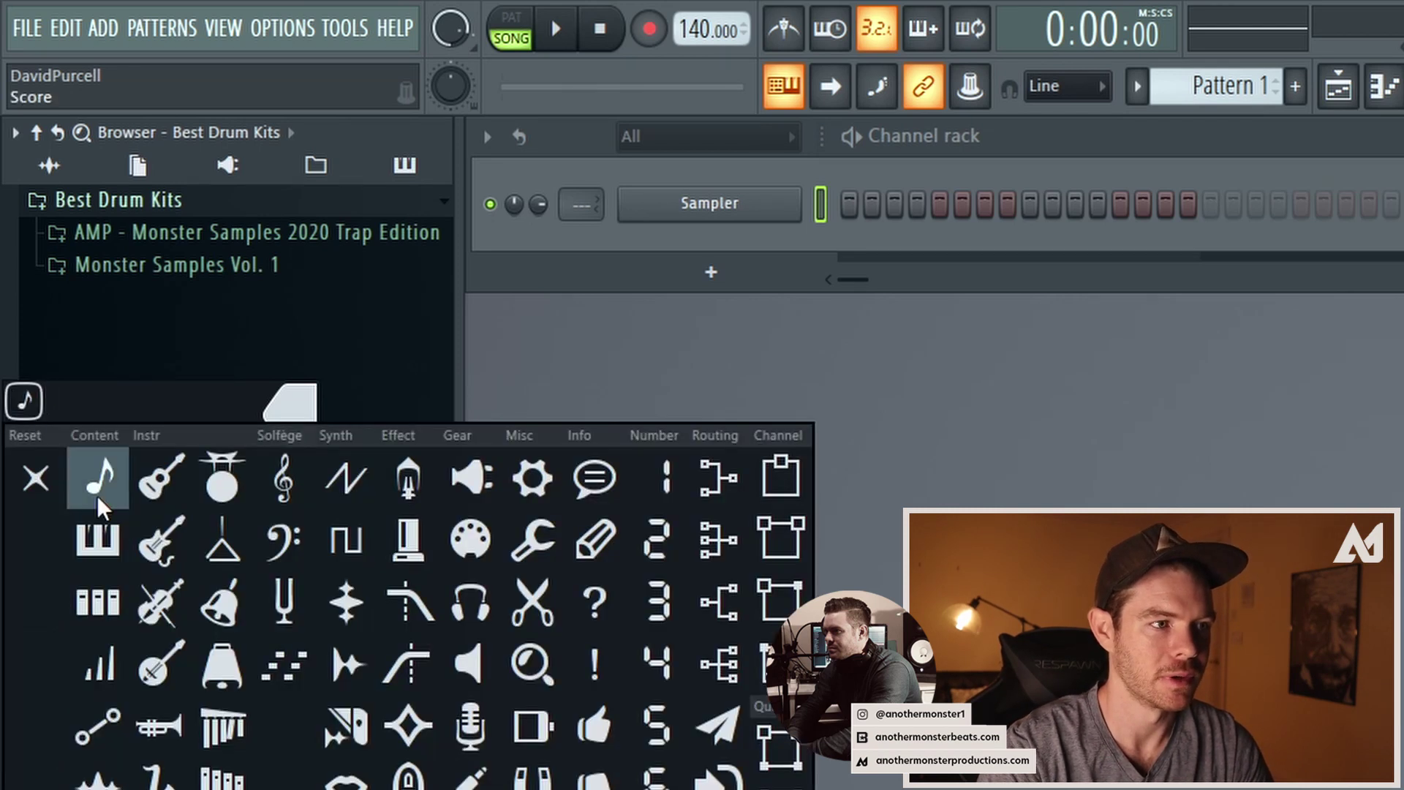
pyautogui.click(30, 477)
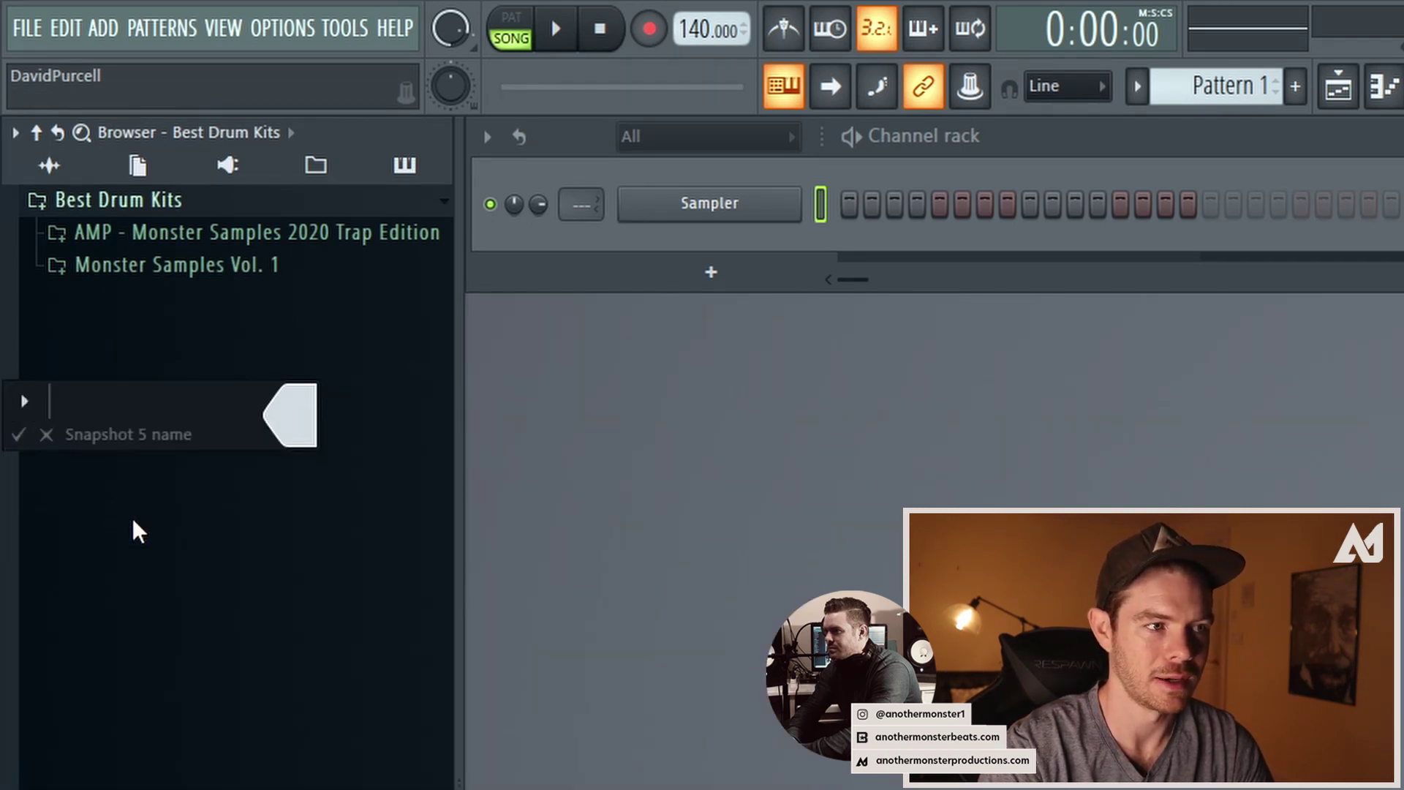
pyautogui.press('Return')
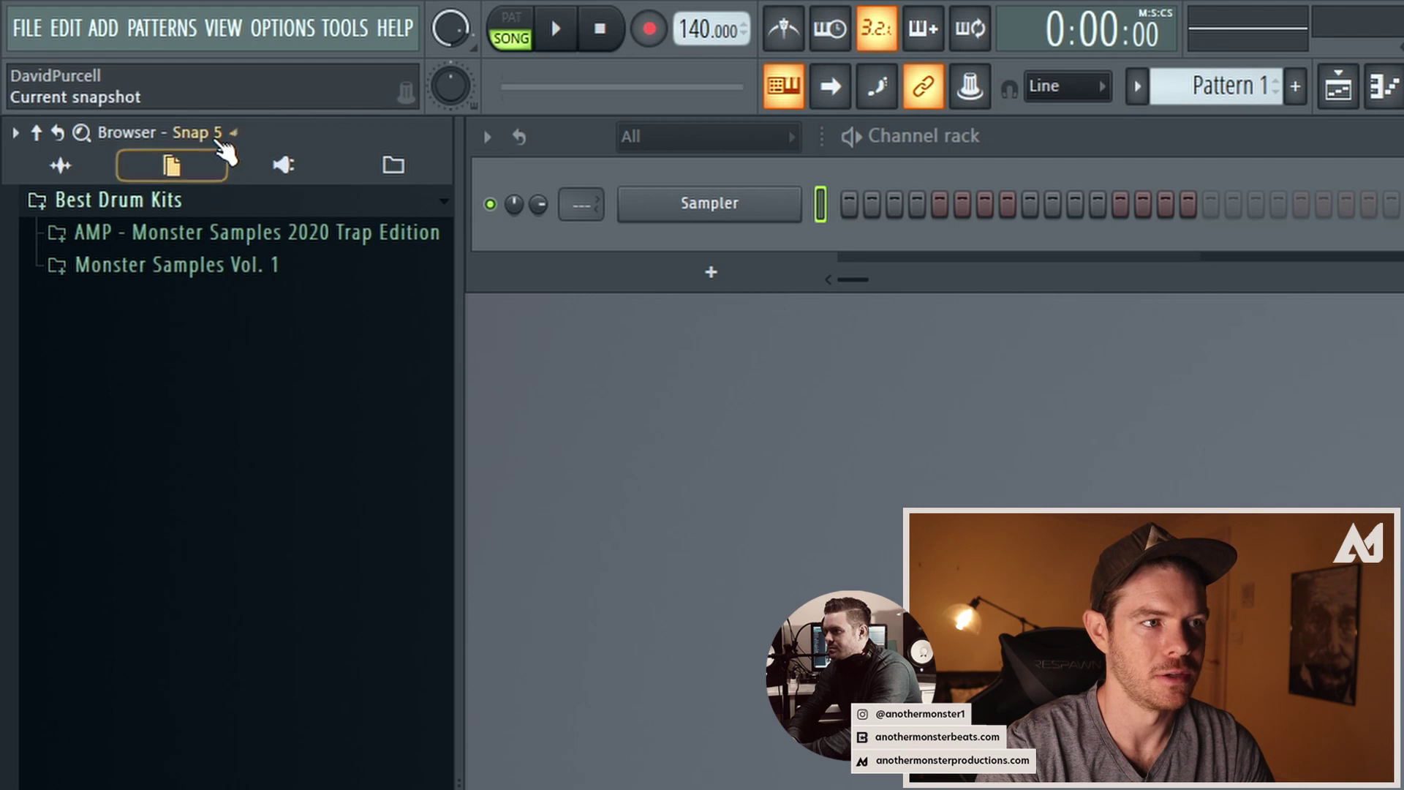
pyautogui.moveTo(178, 229); pyautogui.dragTo(17, 137)
# Turn off 'Show only opened folders' in the browser options so every folder reappears.
pyautogui.click(15, 132)
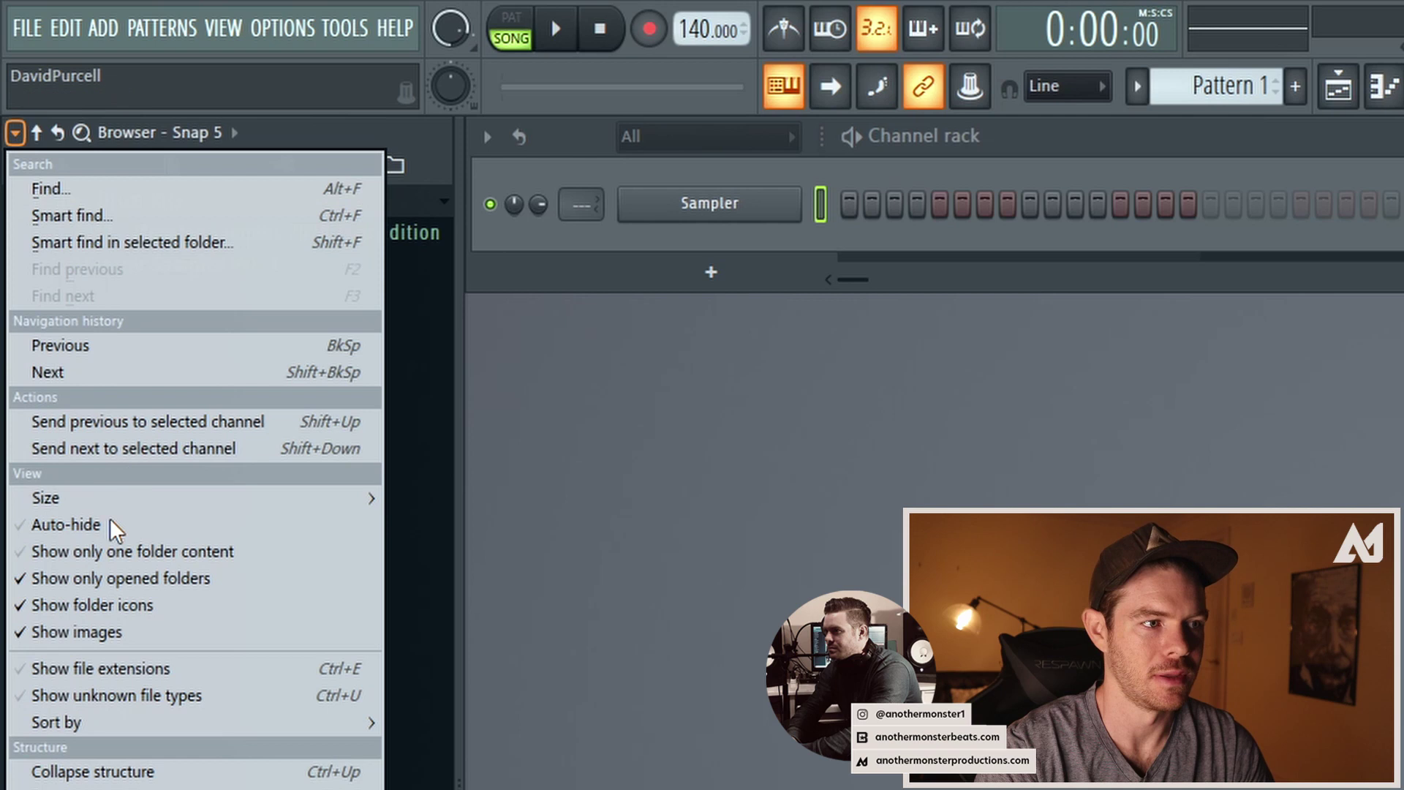
pyautogui.click(113, 582)
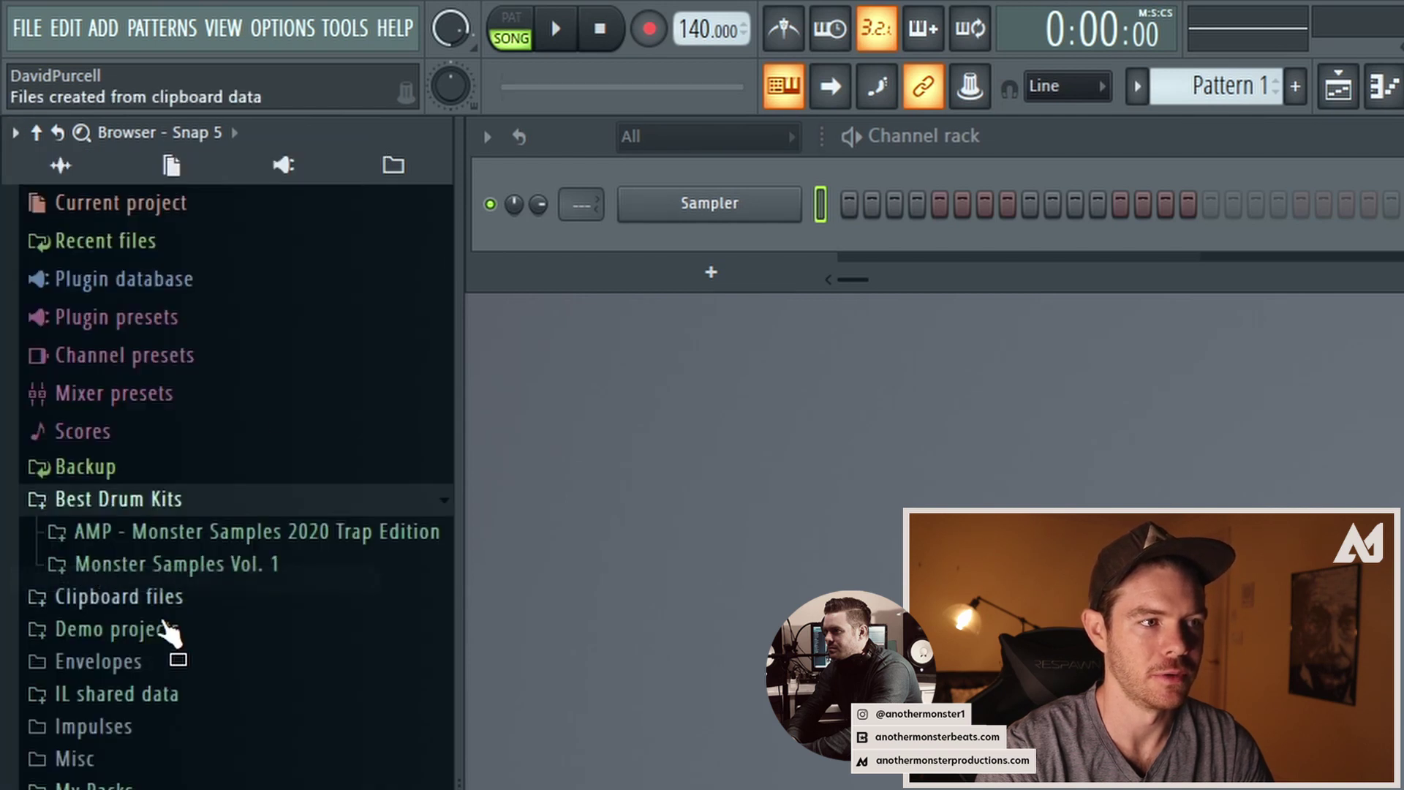